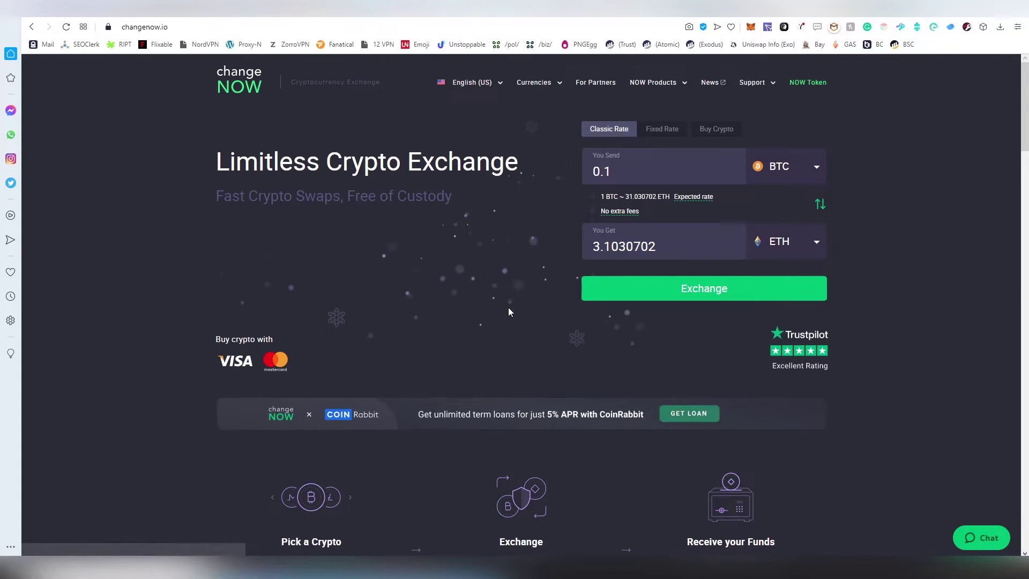
Step: Look through the exchange site's home page down to the footer links, including the support chat form, and return to the exchange form
scroll(445, 281, down, 3)
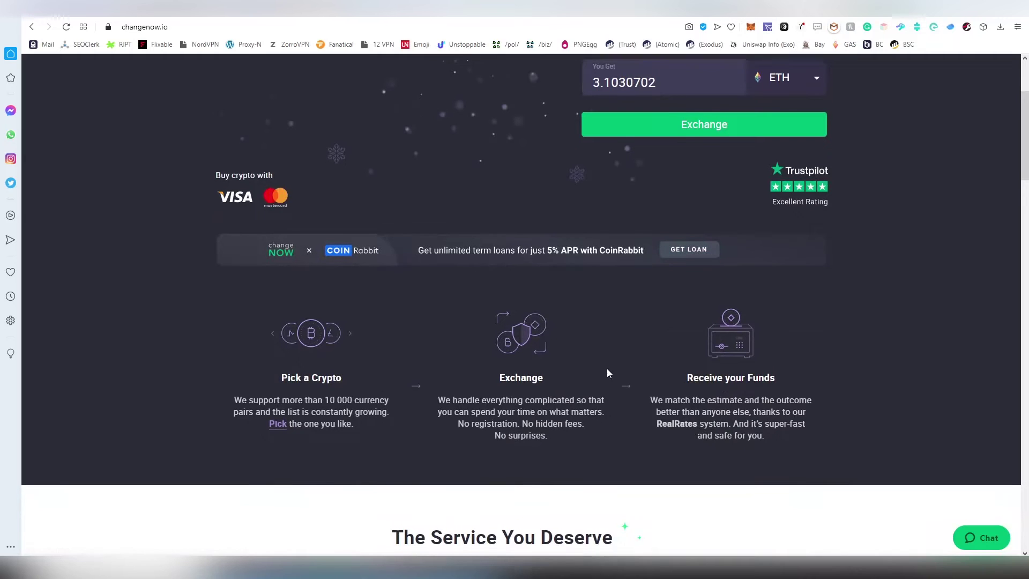
scroll(666, 323, down, 1)
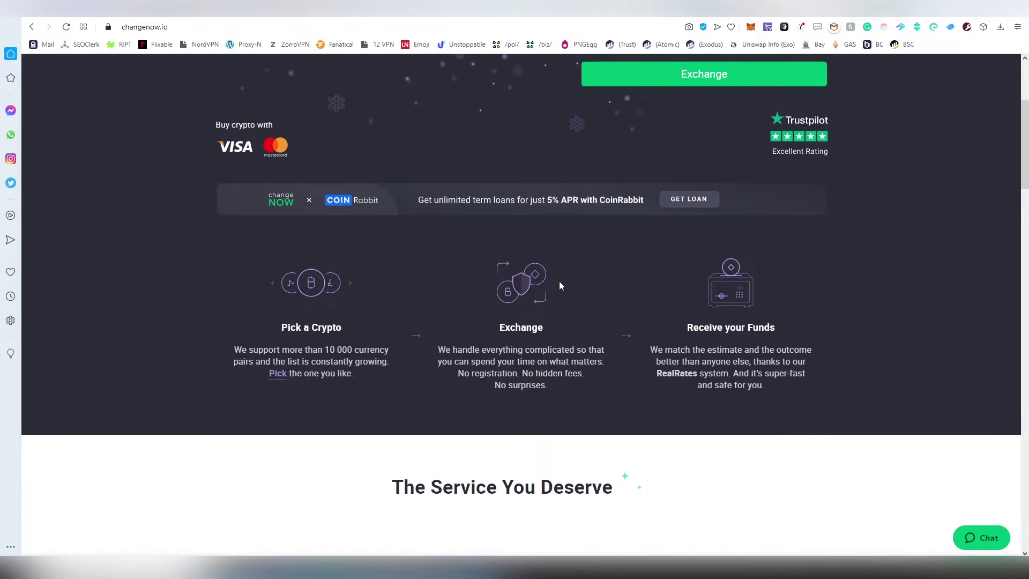
scroll(559, 285, down, 5)
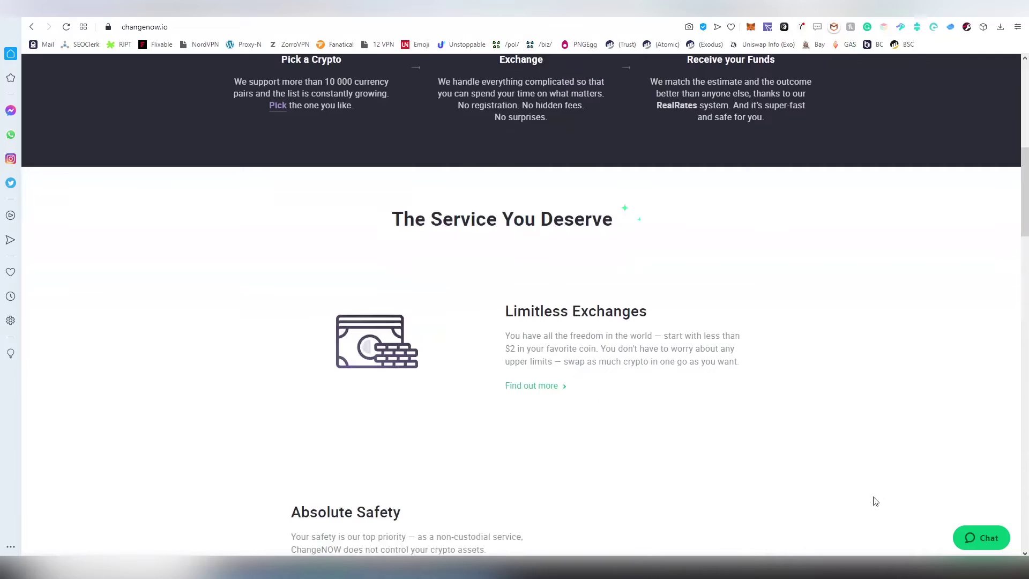
click(984, 534)
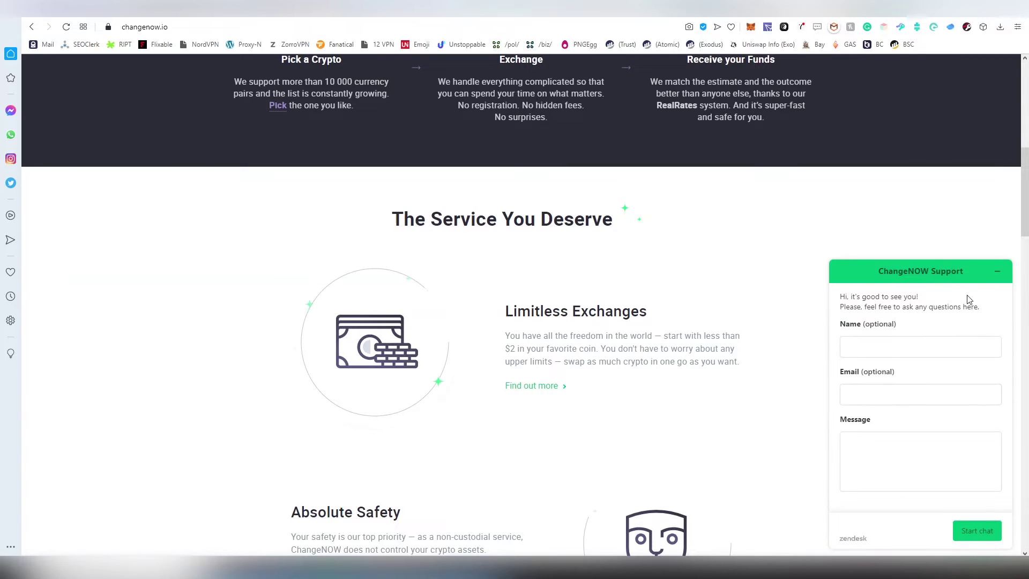
click(997, 271)
scroll(640, 319, down, 5)
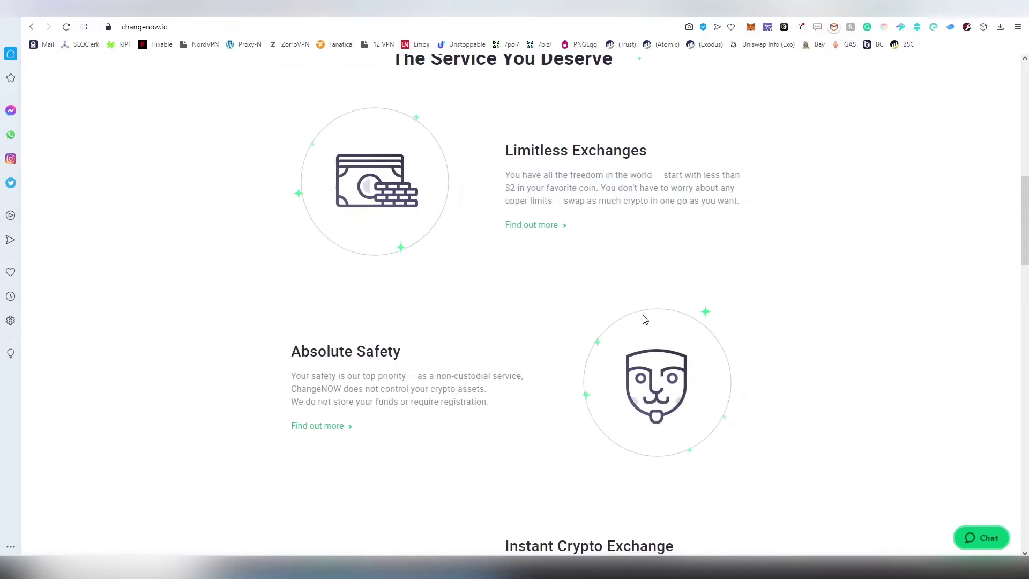
scroll(645, 320, up, 1)
scroll(644, 316, down, 3)
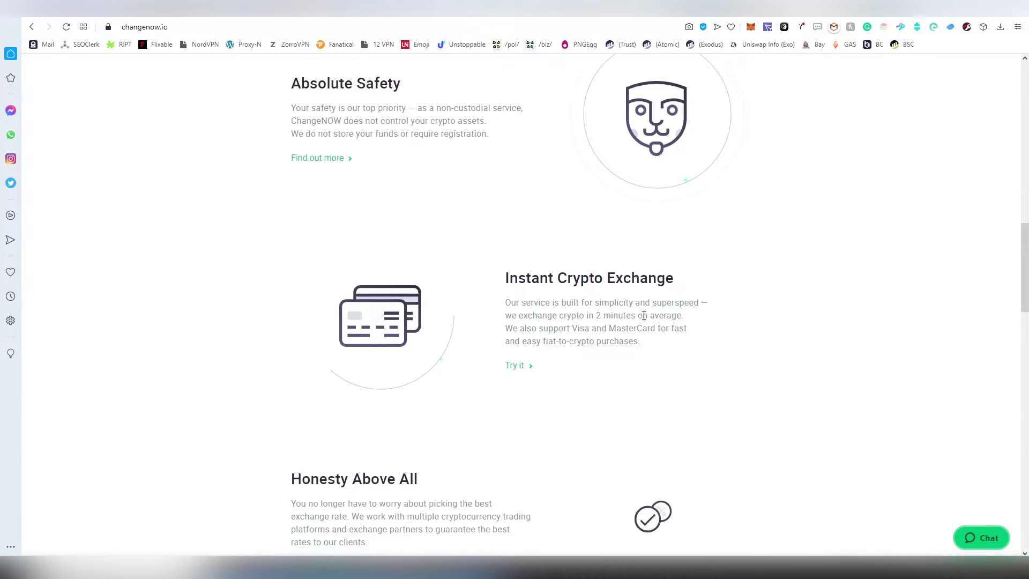
scroll(646, 316, down, 10)
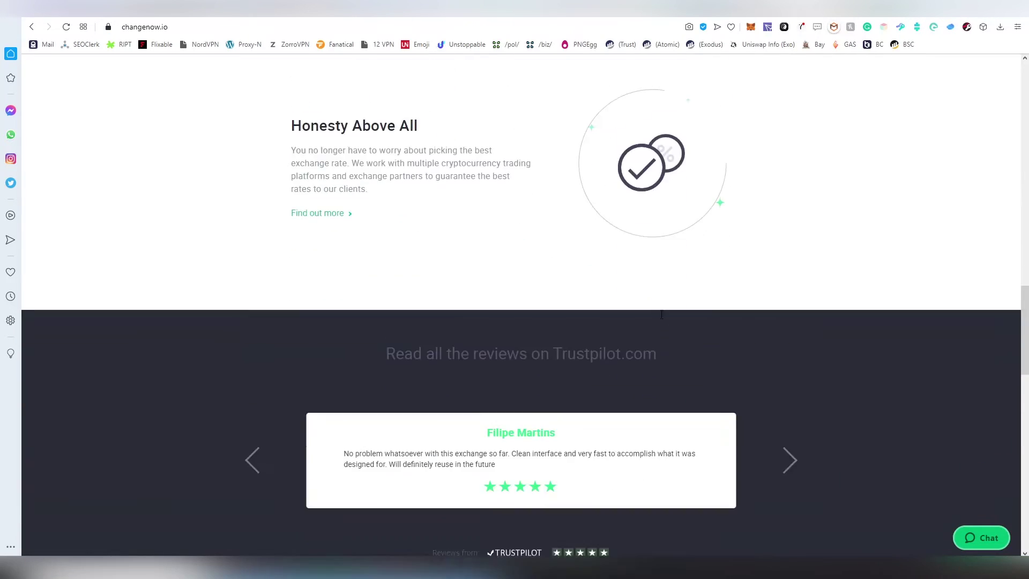
scroll(793, 323, down, 8)
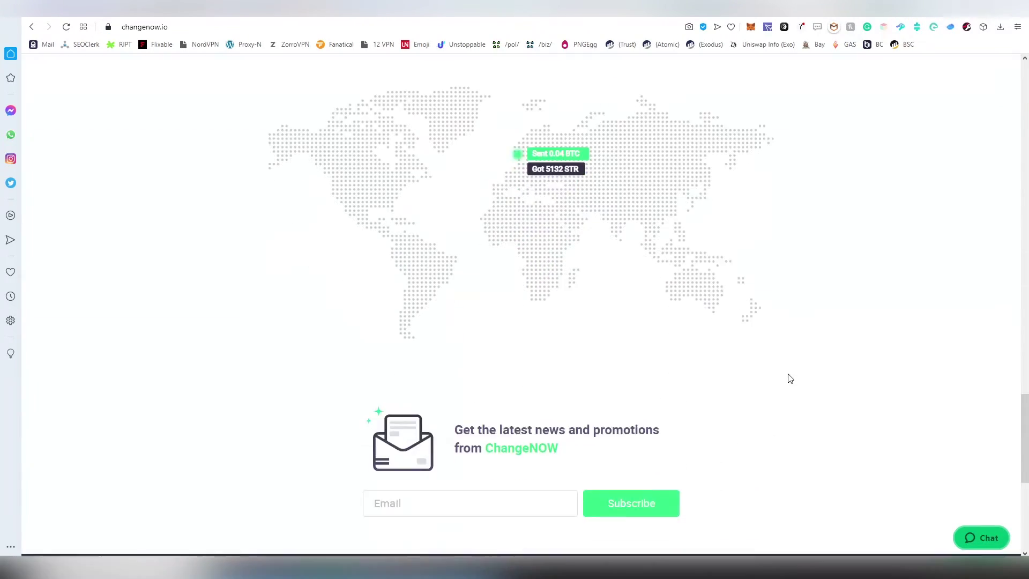
scroll(789, 419, down, 3)
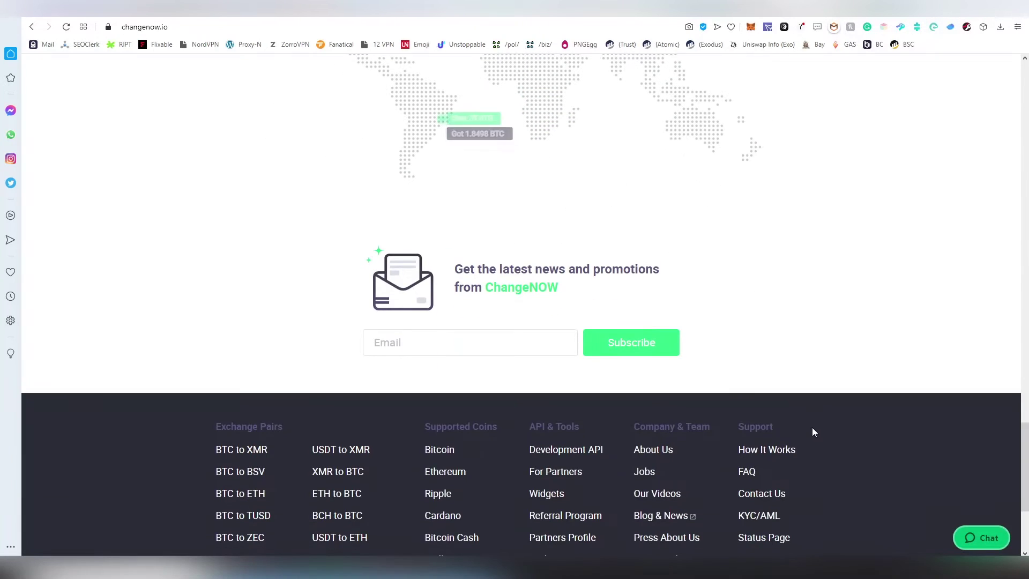
scroll(817, 393, up, 20)
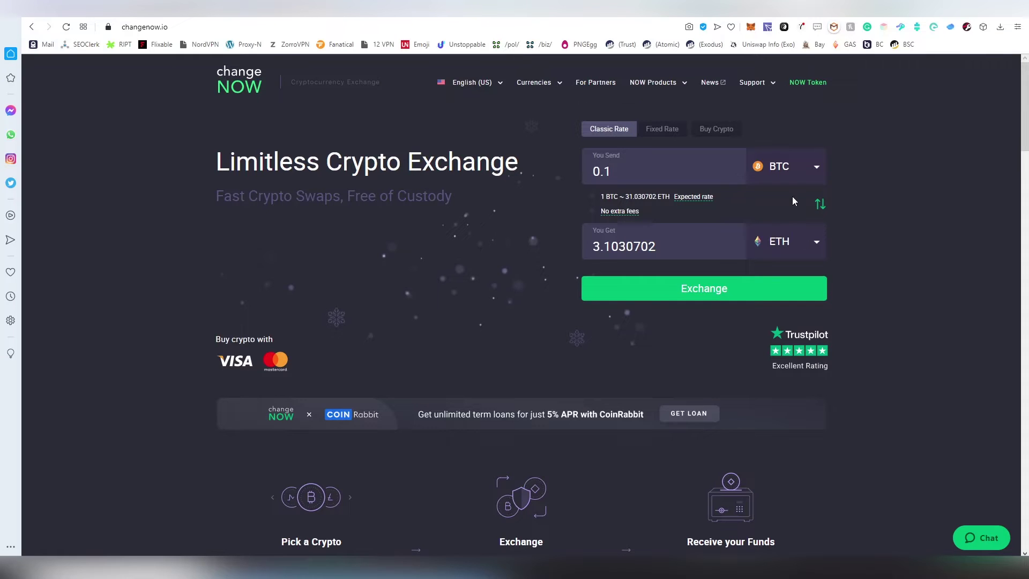
Step: Choose Dogecoin (DOGE) as the currency to send and set the amount to 300
click(800, 185)
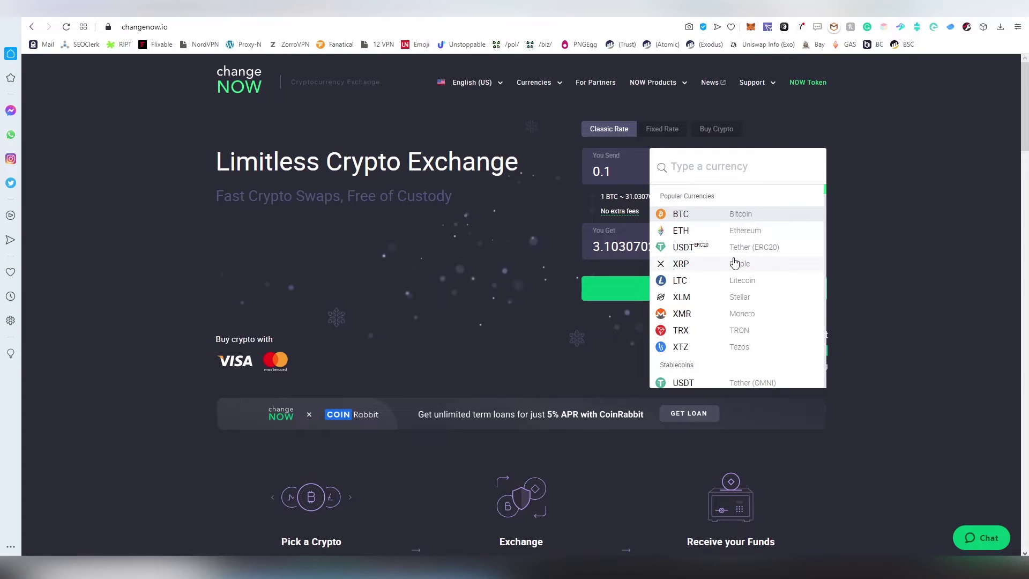
scroll(734, 262, down, 6)
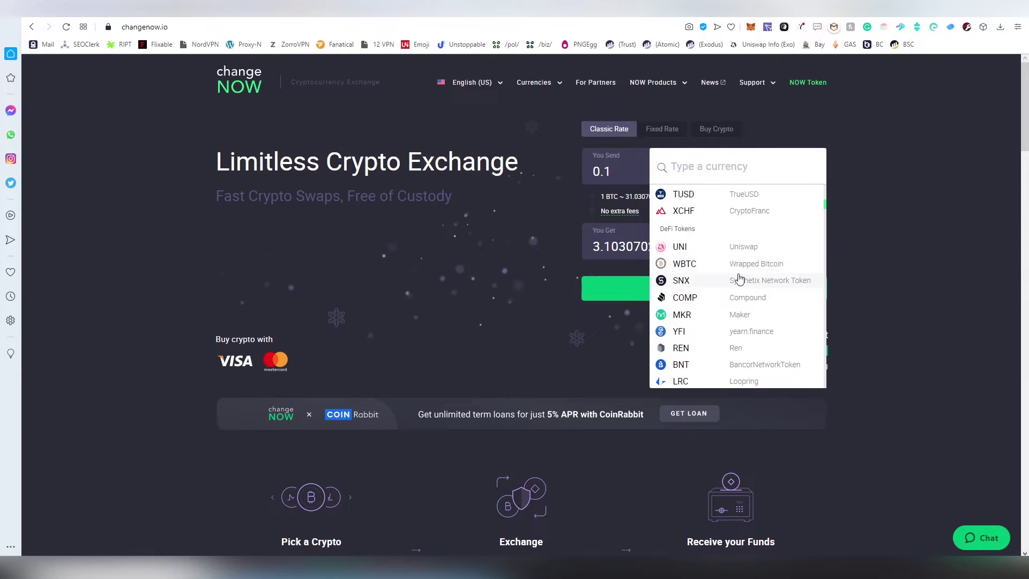
scroll(737, 274, down, 5)
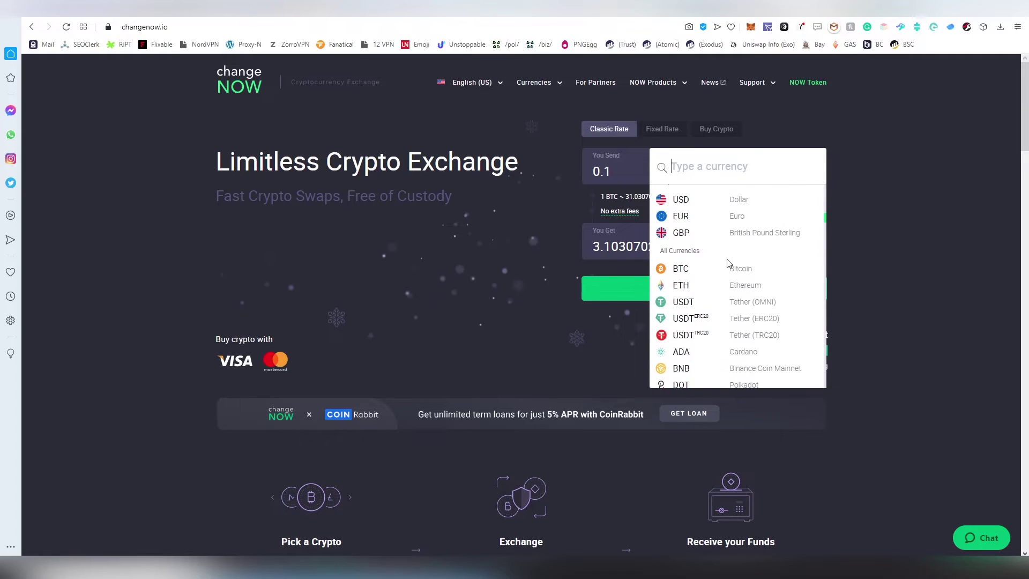
scroll(727, 283, down, 1)
text(doge)
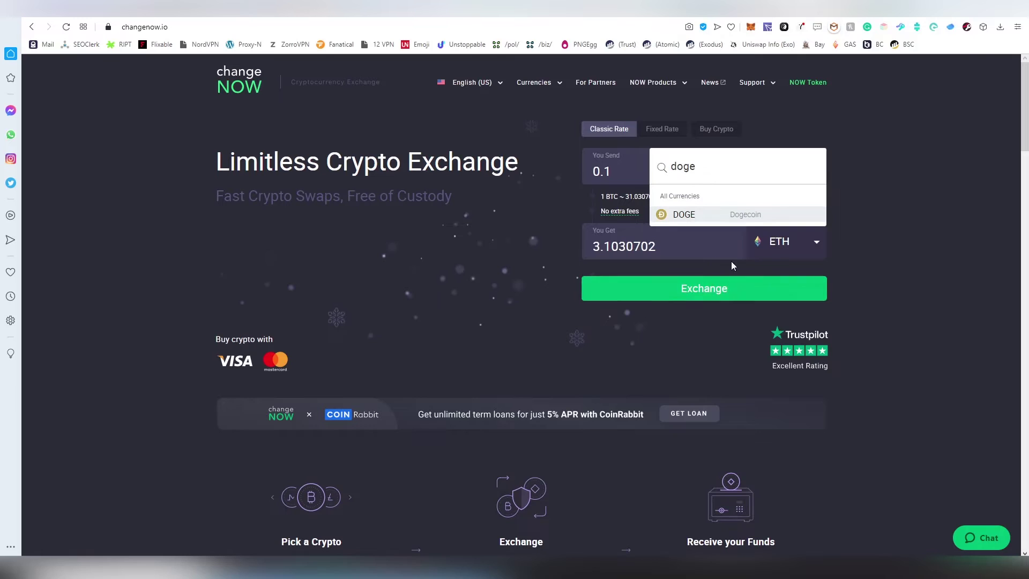
click(752, 215)
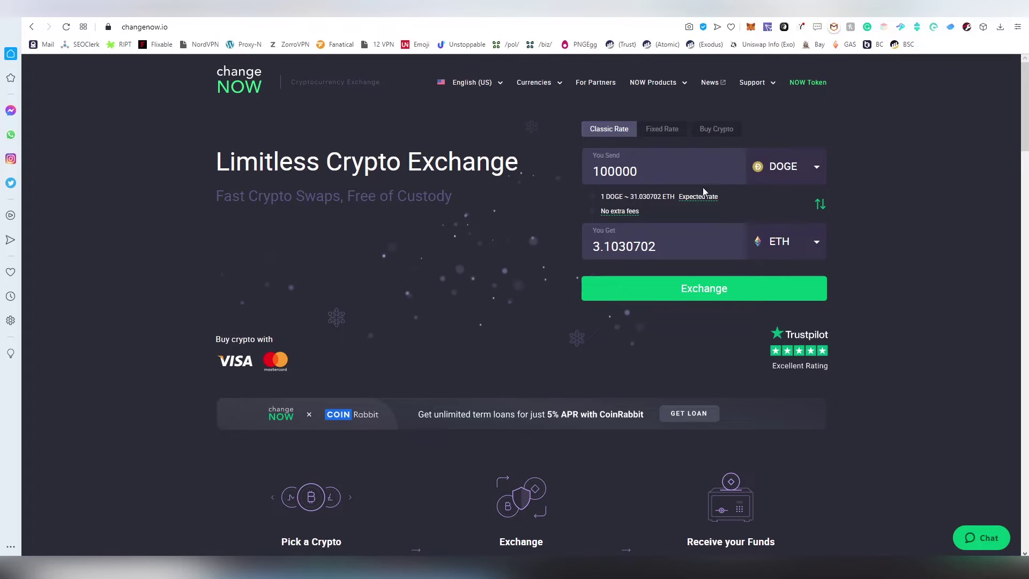
double_click(670, 170)
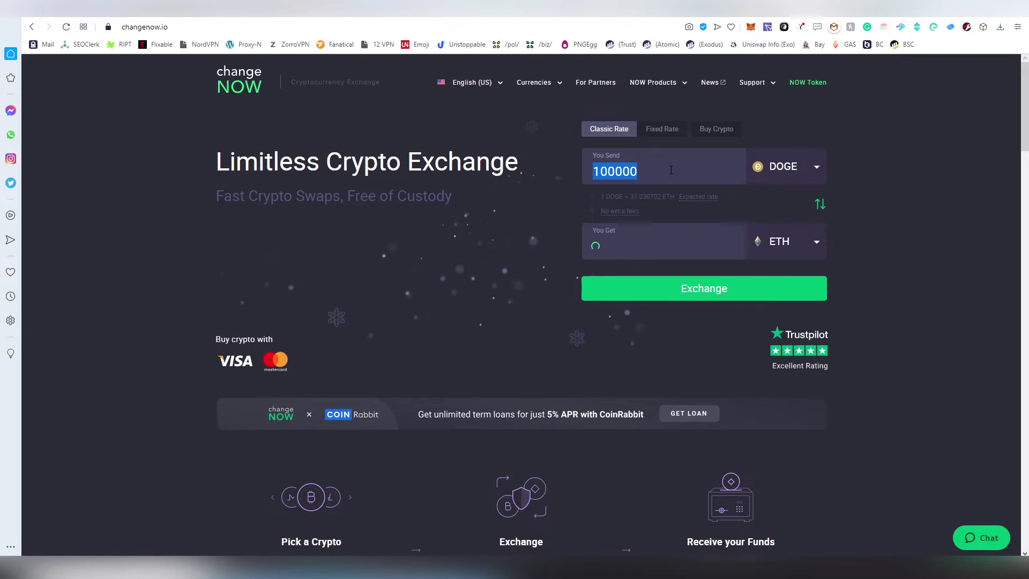
text(300)
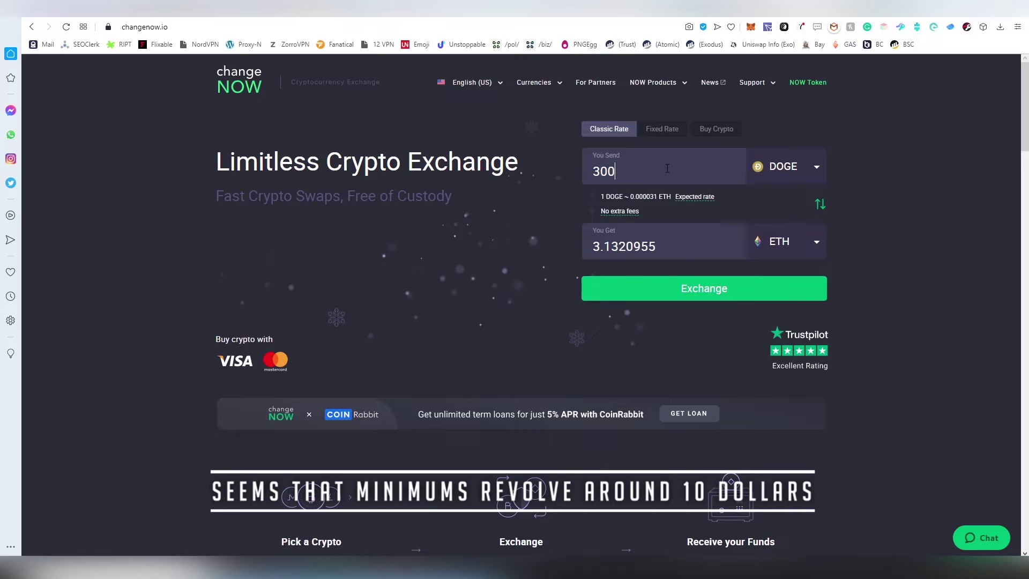
Step: Choose Monero (XMR) as the currency to receive and start the exchange
click(784, 242)
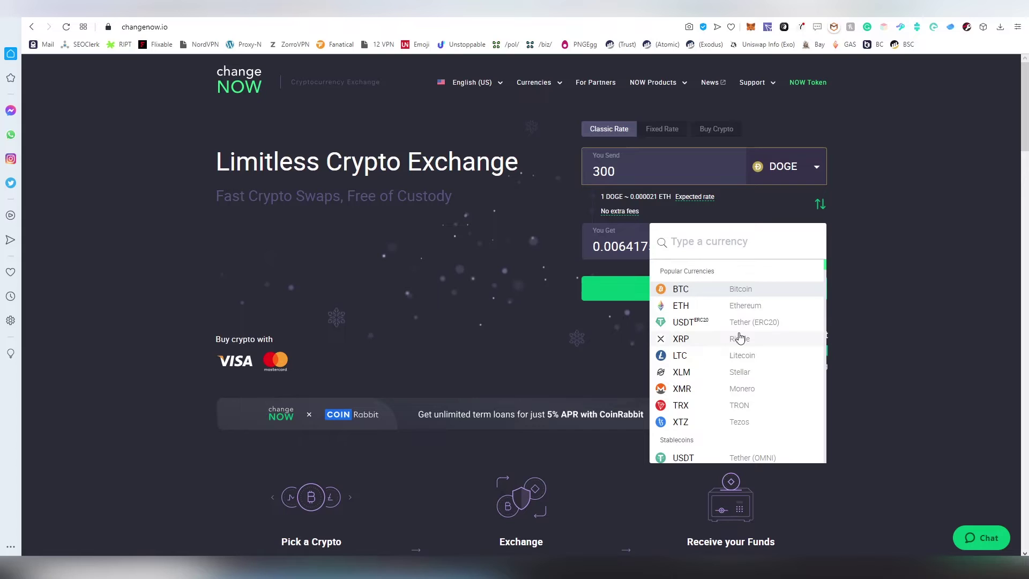
text(mon)
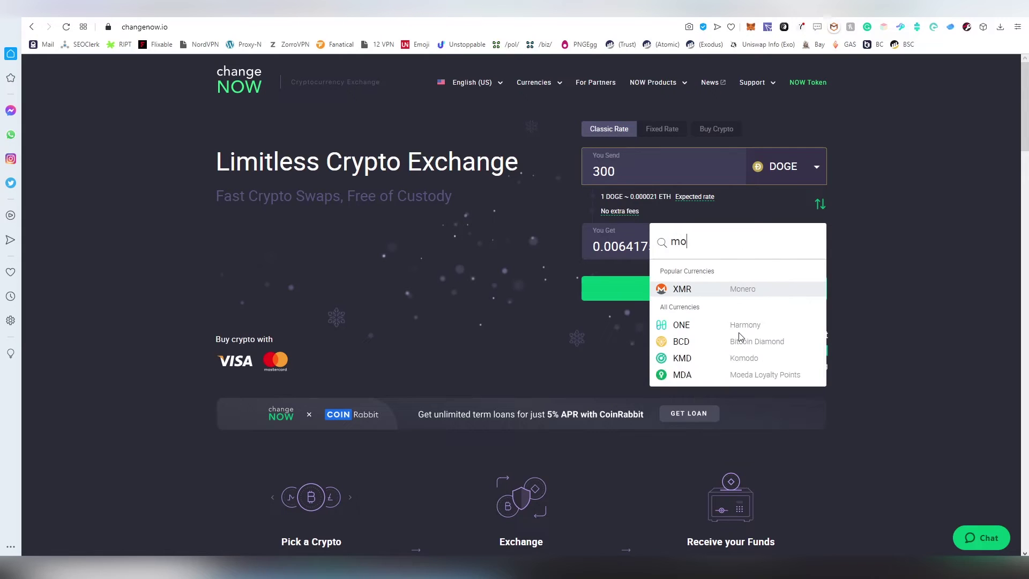
click(761, 296)
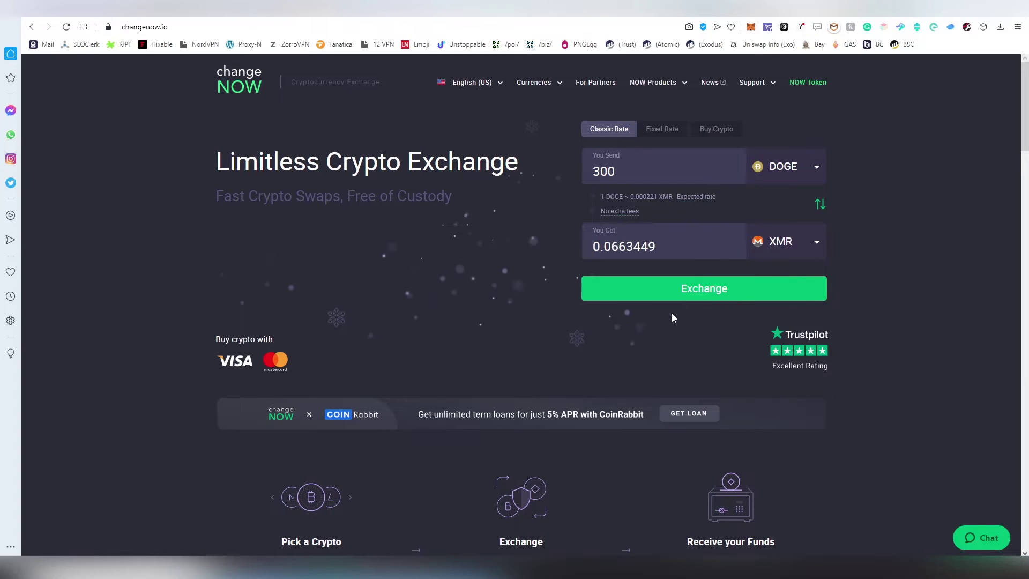
click(680, 290)
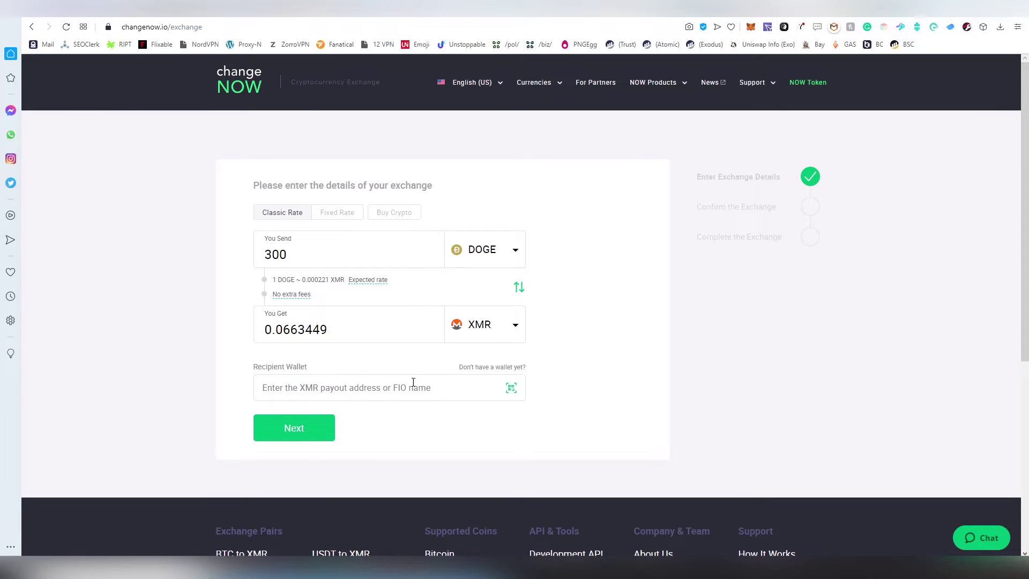
Step: Switch to the Exodus wallet and copy its Monero receiving address
click(322, 388)
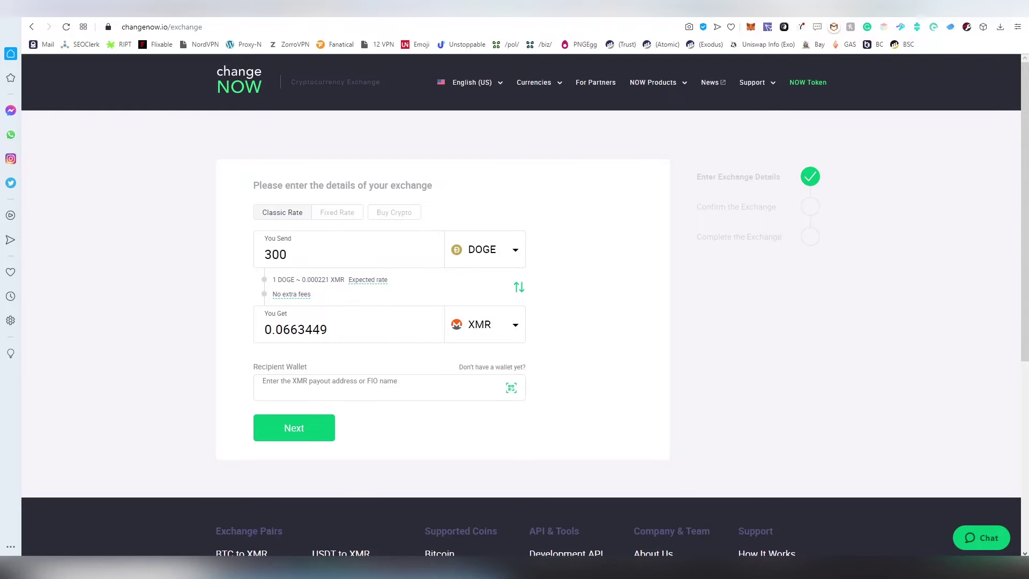
key(alt+Tab)
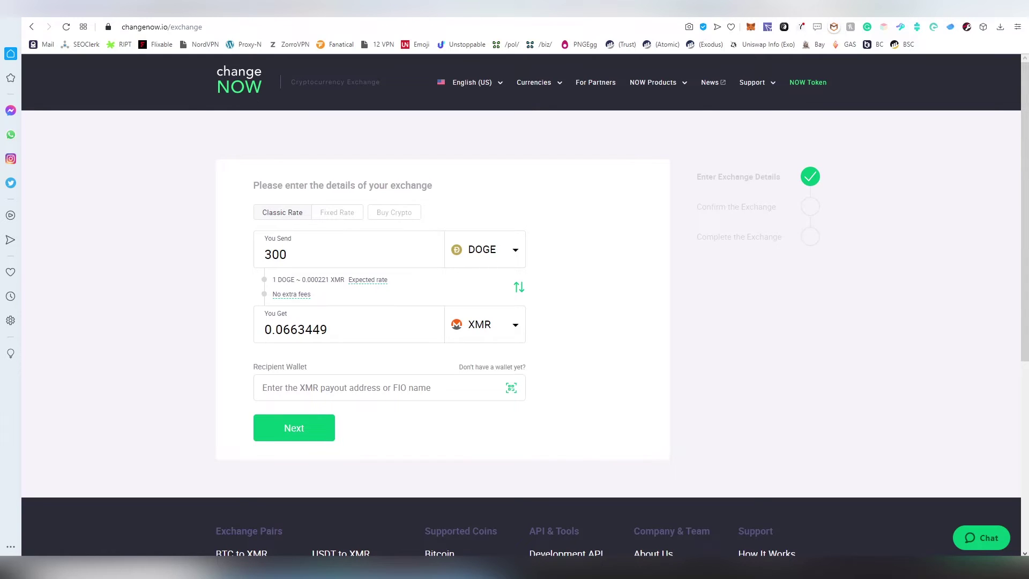
key(alt+Tab)
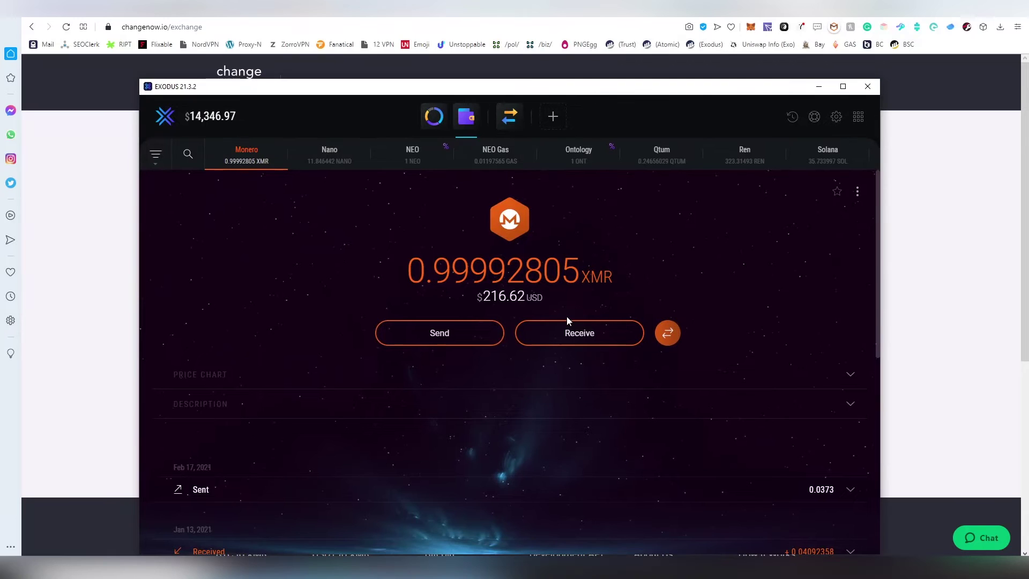
click(568, 336)
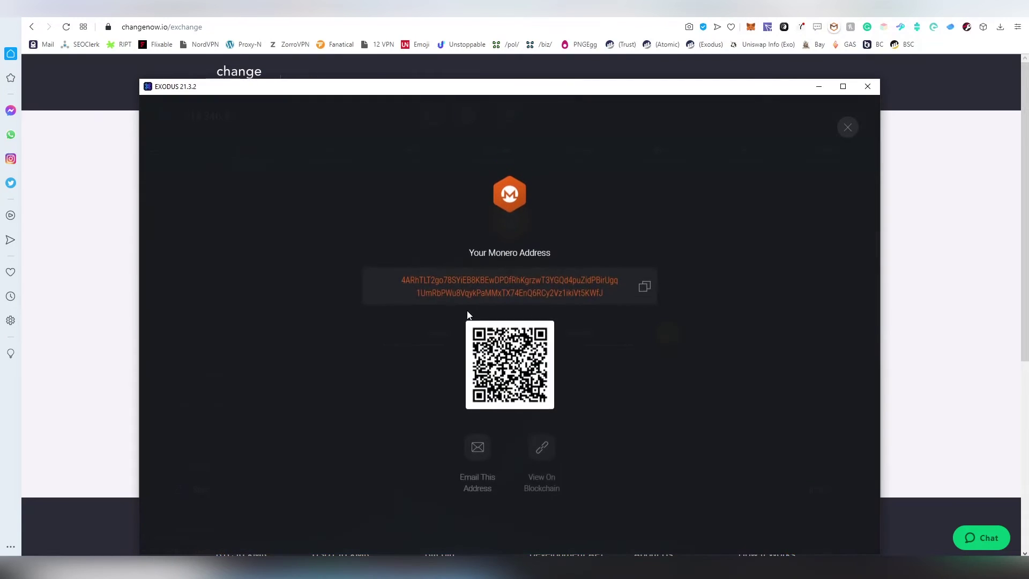
click(521, 281)
Step: Return to the ChangeNOW exchange page, paste the Monero address as the recipient wallet, and submit and confirm the exchange
click(964, 284)
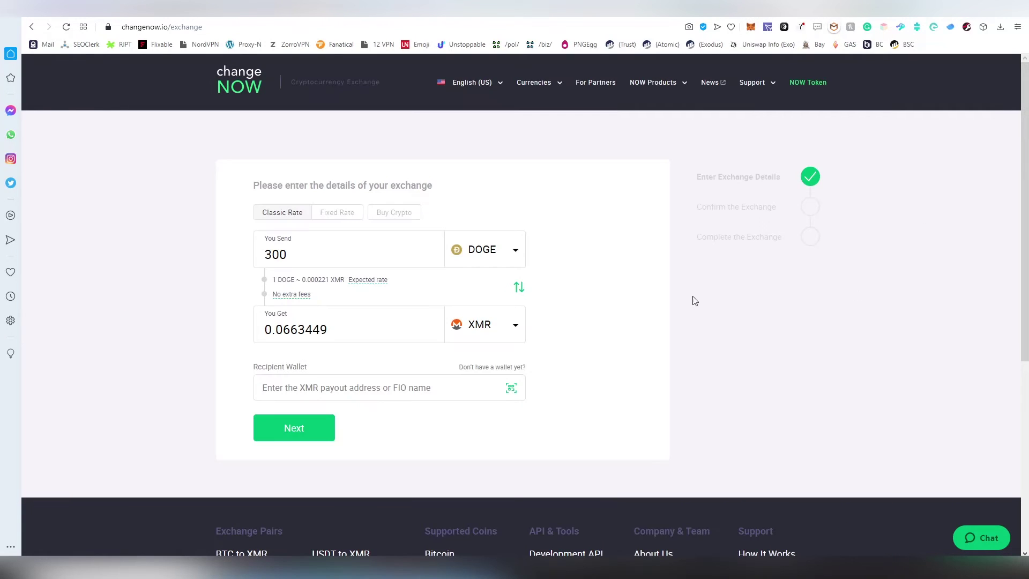
click(328, 395)
key(ctrl+v)
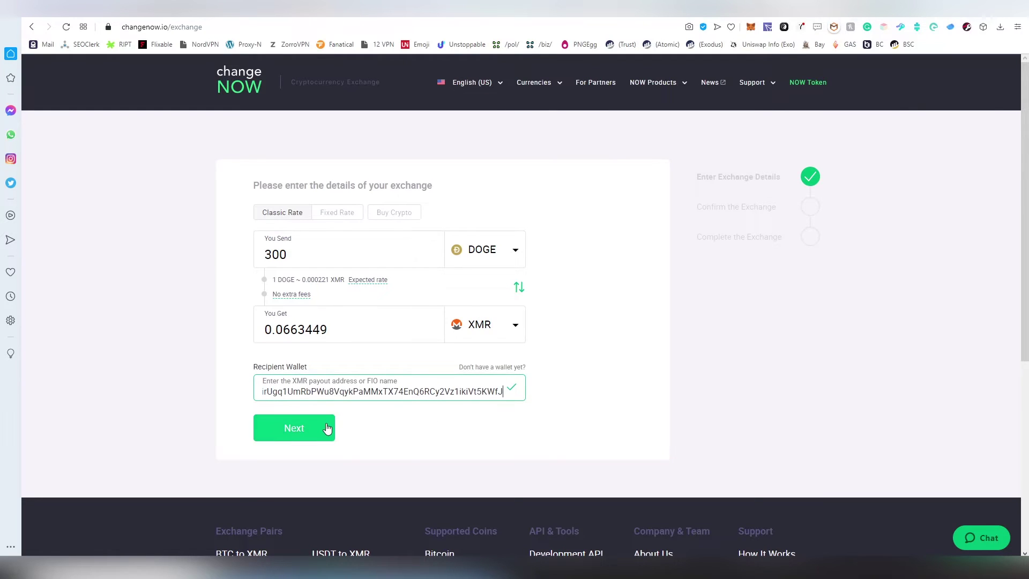
click(323, 427)
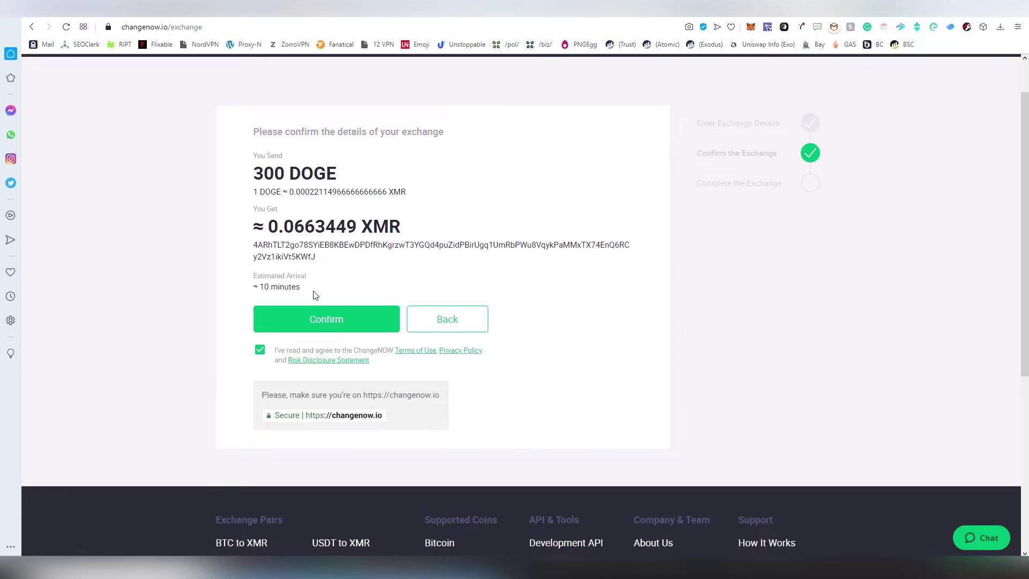
scroll(69, 391, up, 1)
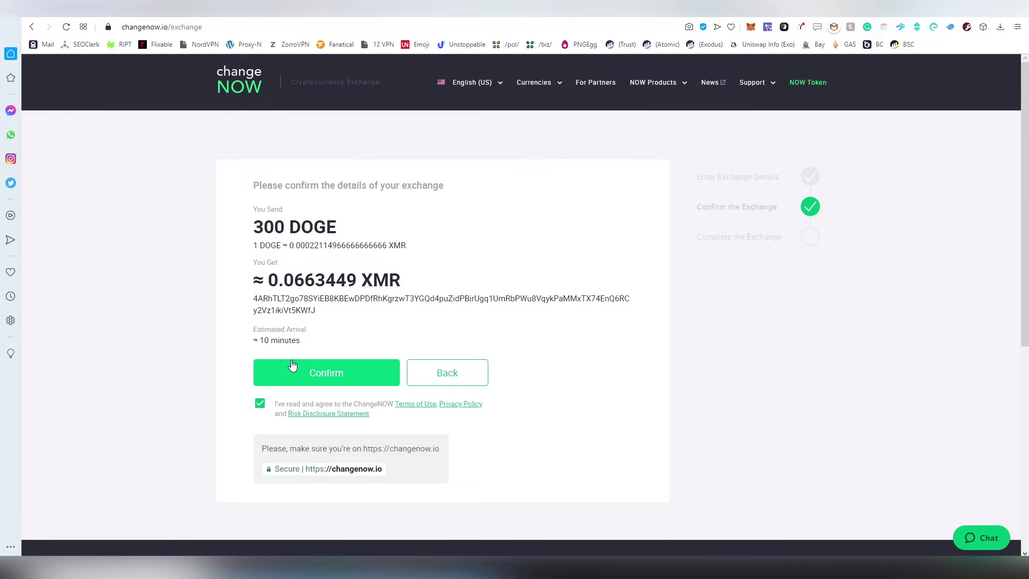
click(292, 363)
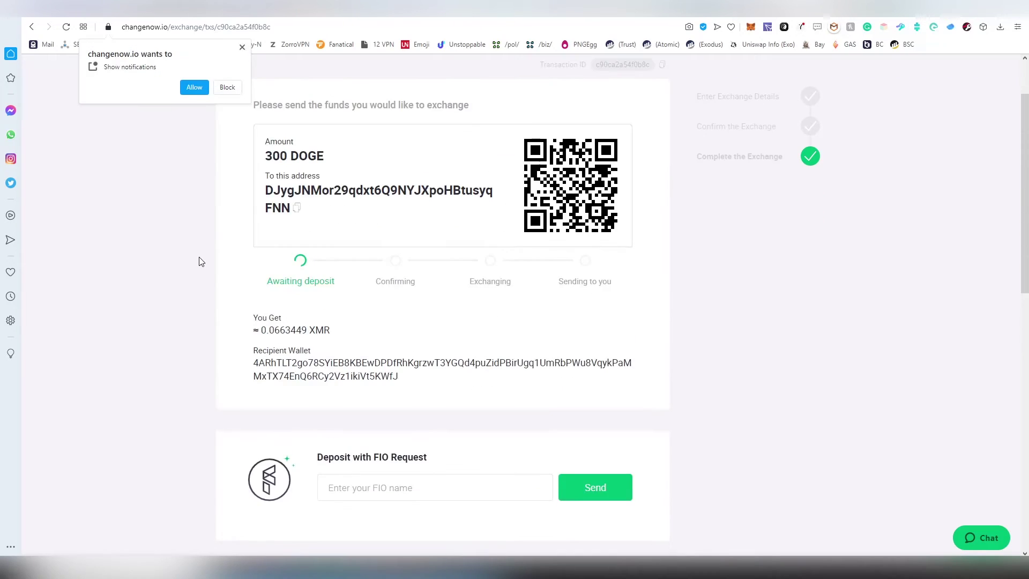
Step: Copy the DOGE deposit address for the exchange and dismiss the site's notification request
scroll(251, 264, up, 1)
click(298, 263)
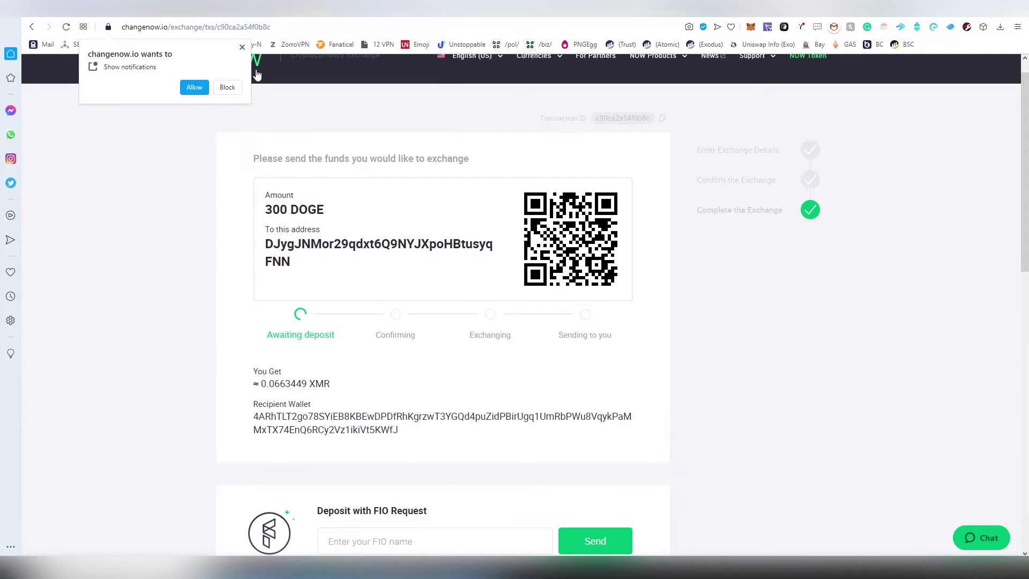
click(241, 47)
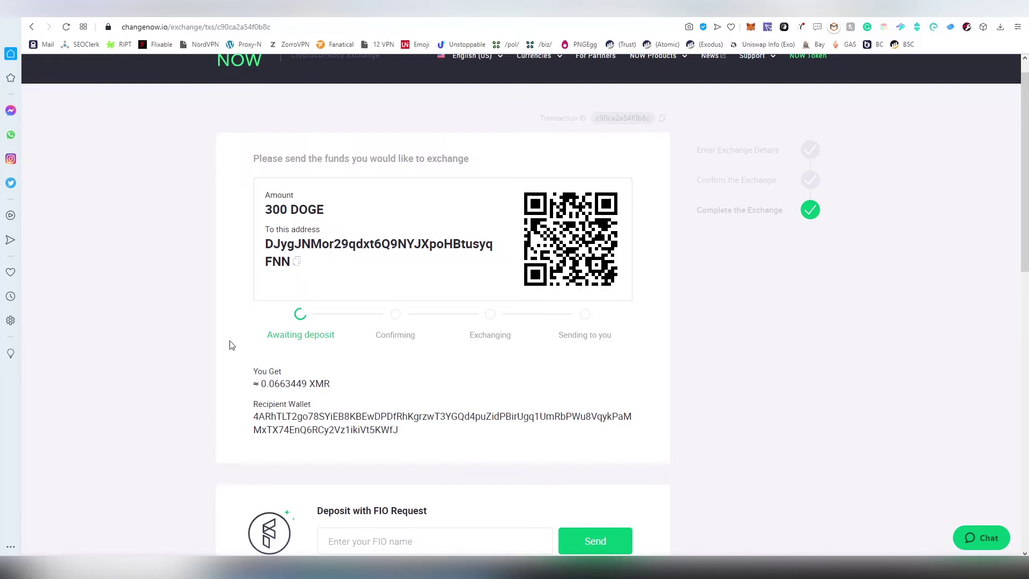
Step: Switch to Exodus, close the Monero address view, and search for "doge" to open the Dogecoin wallet
click(412, 569)
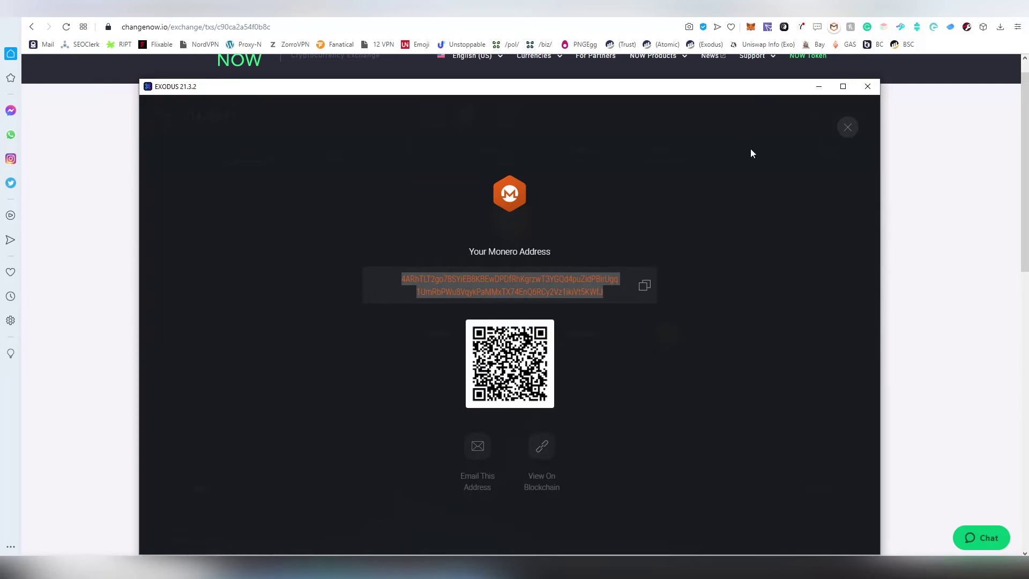
click(847, 128)
click(188, 154)
text(doge)
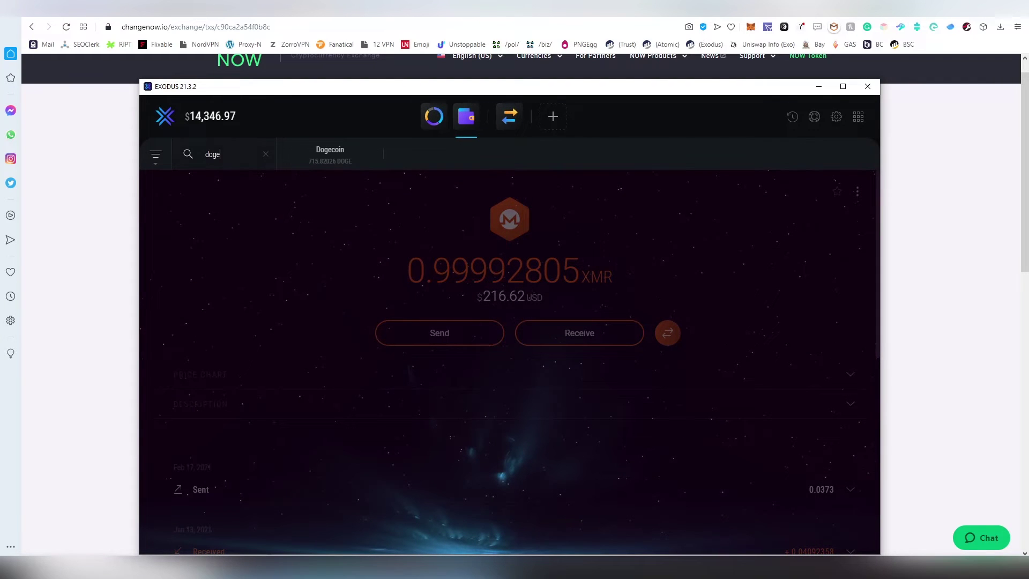
click(301, 162)
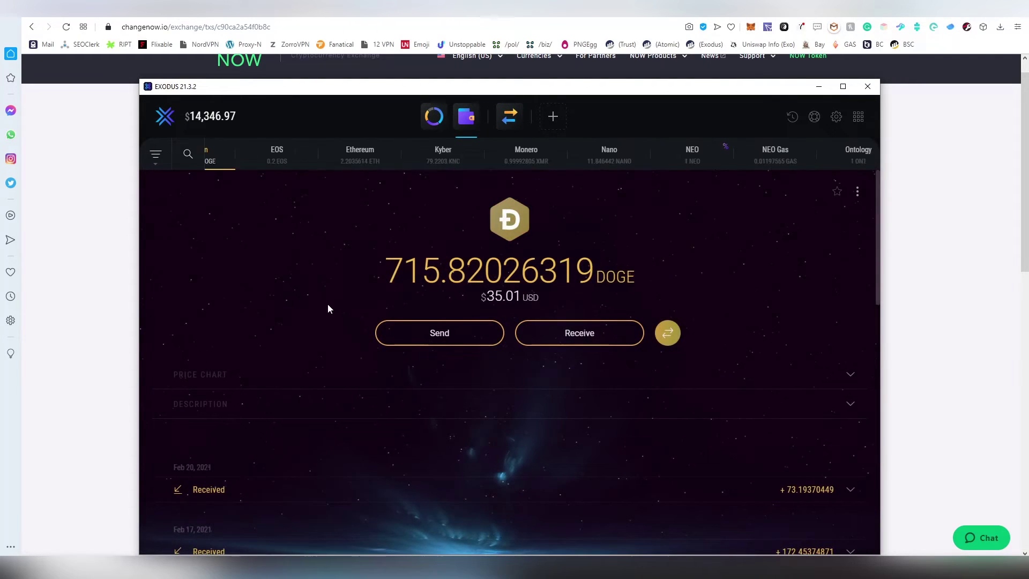
Step: Send 300 DOGE from the Dogecoin wallet to the copied ChangeNOW deposit address and dismiss the success message
click(439, 332)
key(ctrl+v)
click(457, 335)
text(300)
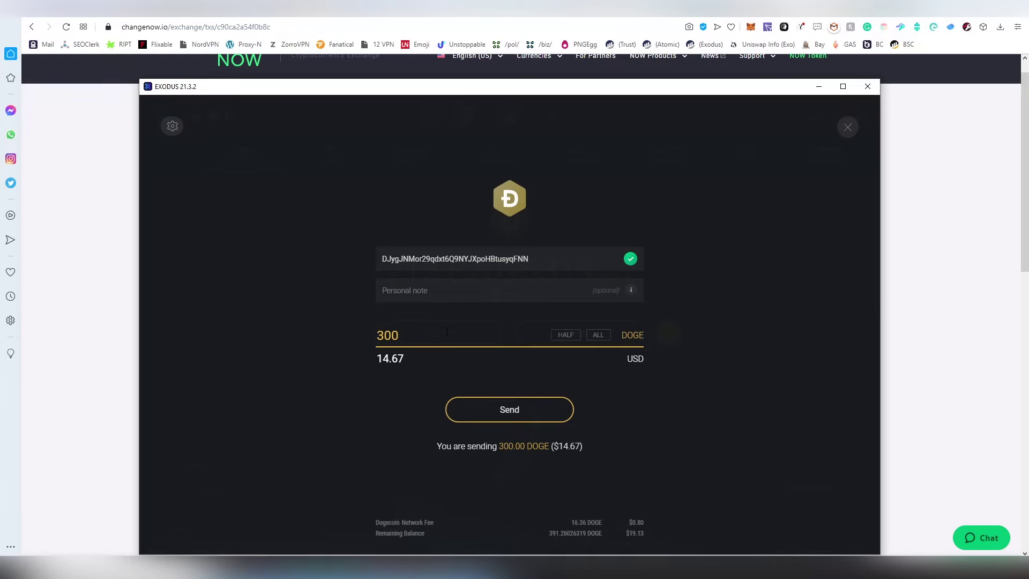
click(489, 409)
click(579, 450)
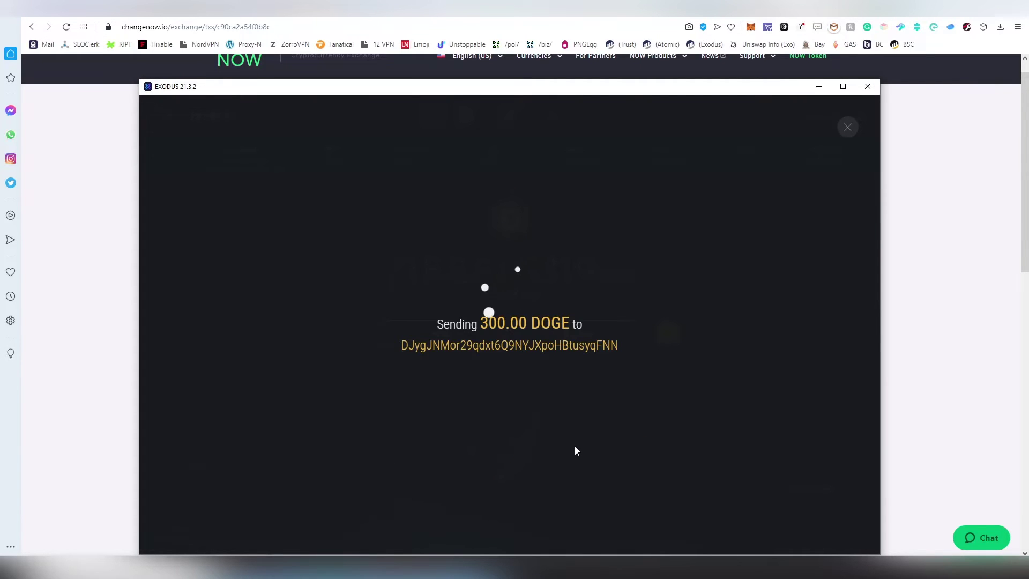
click(520, 397)
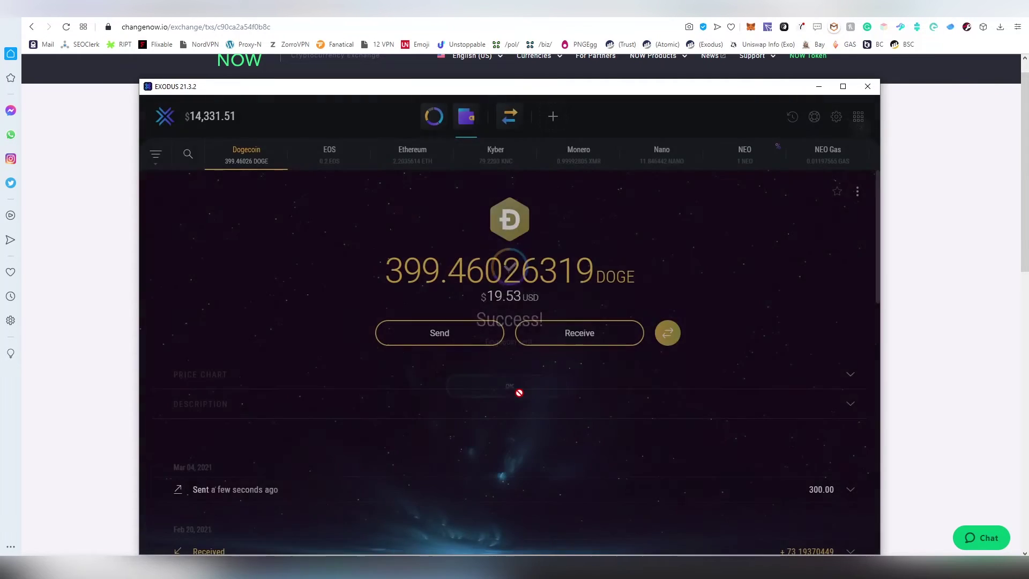
Step: Check the deposit status on ChangeNOW, and switch back to Exodus to inspect the details of the sent 300 DOGE transaction
click(103, 409)
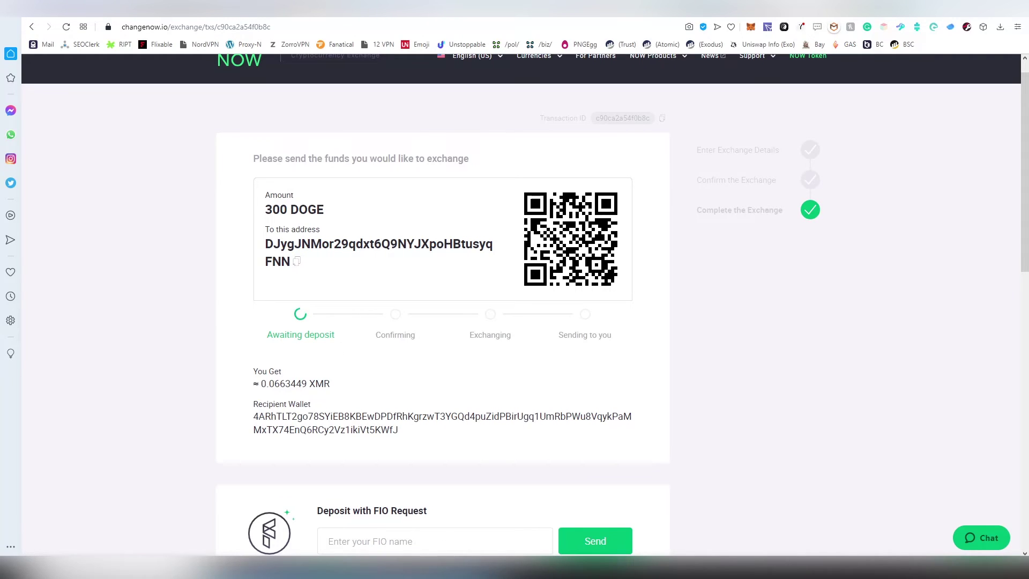
key(alt+Tab)
scroll(438, 358, down, 2)
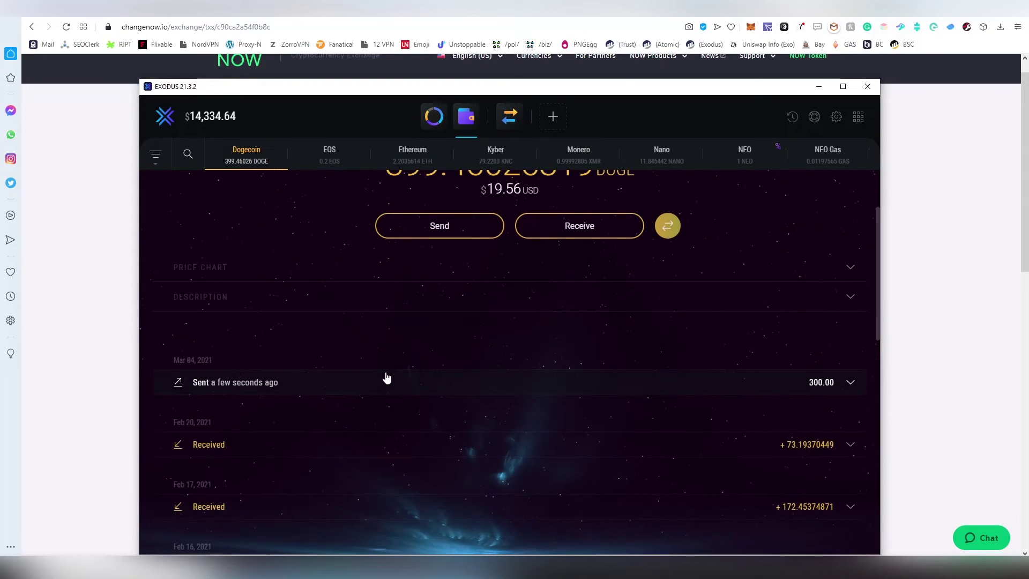
click(386, 380)
click(447, 425)
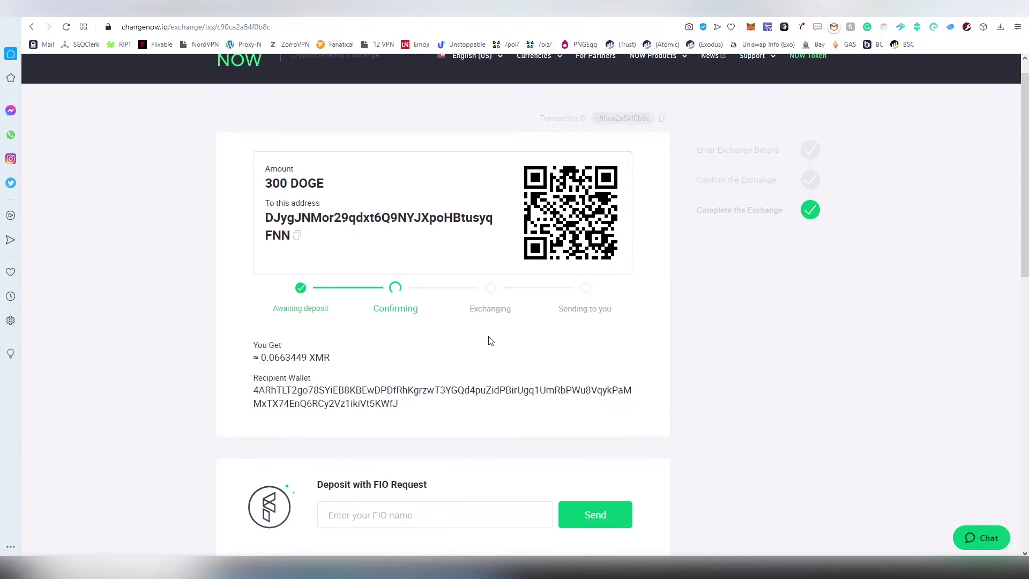
Step: On the ChangeNOW site, view the available languages, and open the footer's Referral Program page in a new tab and switch to it
scroll(488, 312, up, 1)
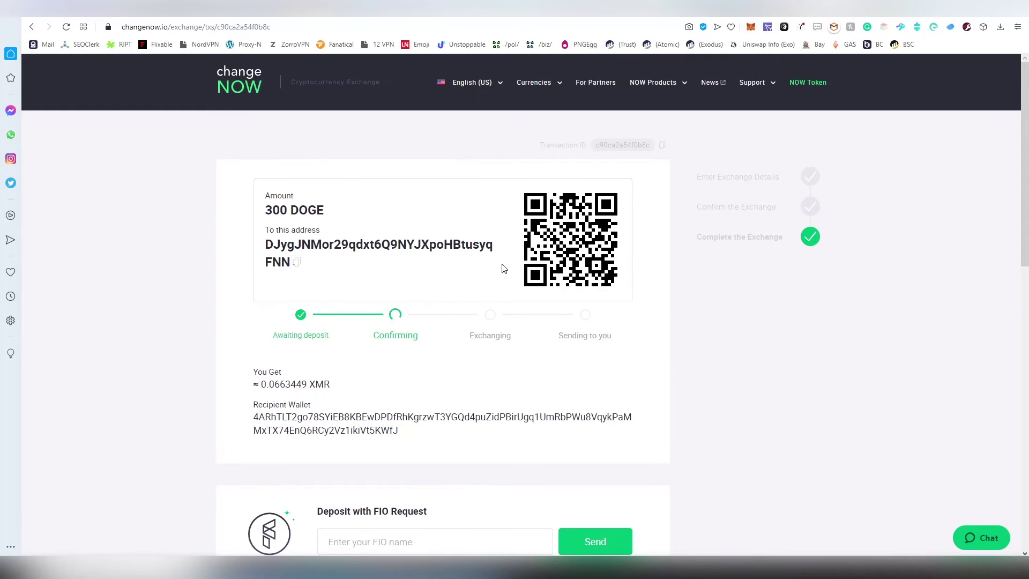
click(496, 84)
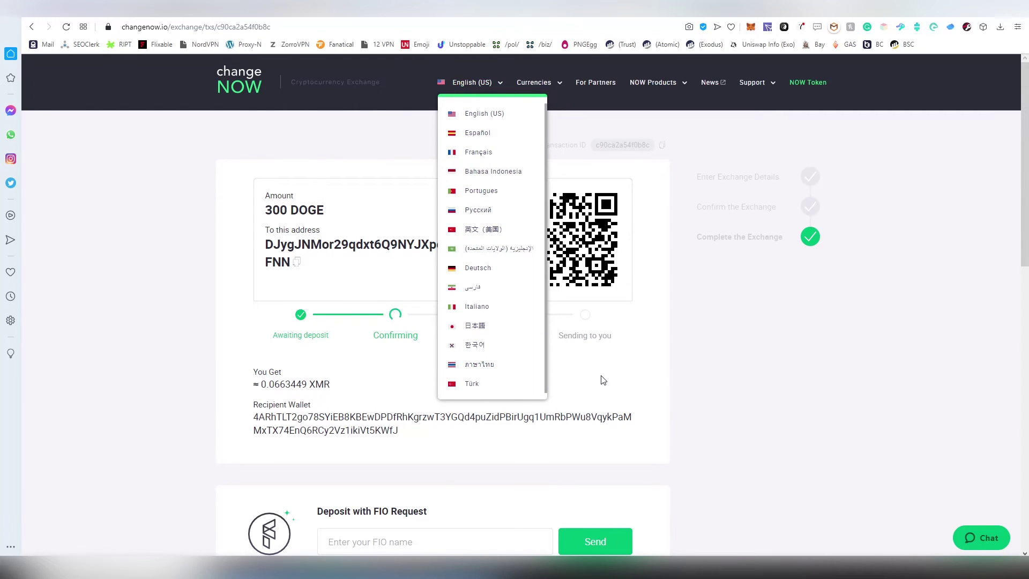
scroll(605, 377, down, 15)
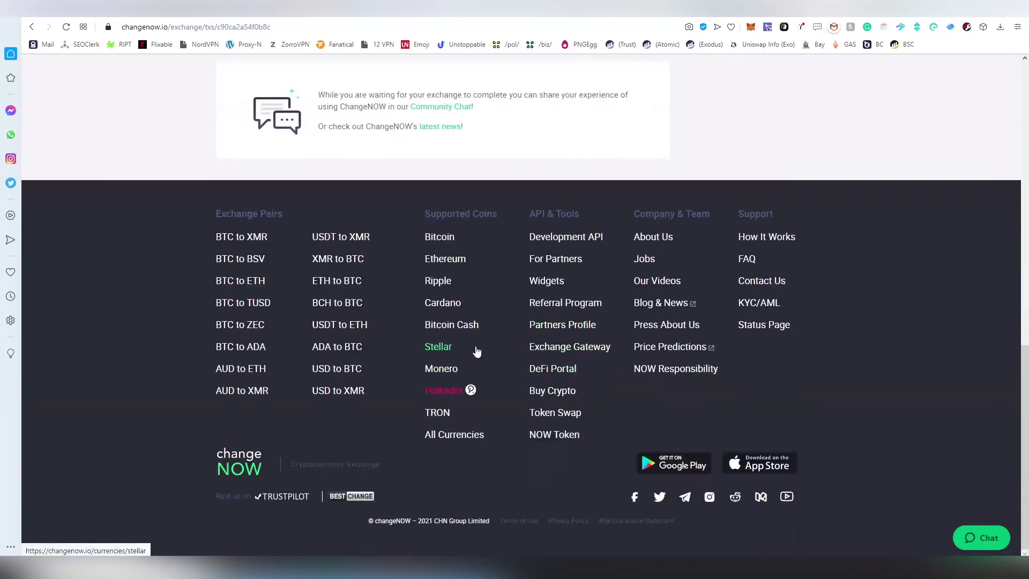
right_click(544, 302)
click(628, 213)
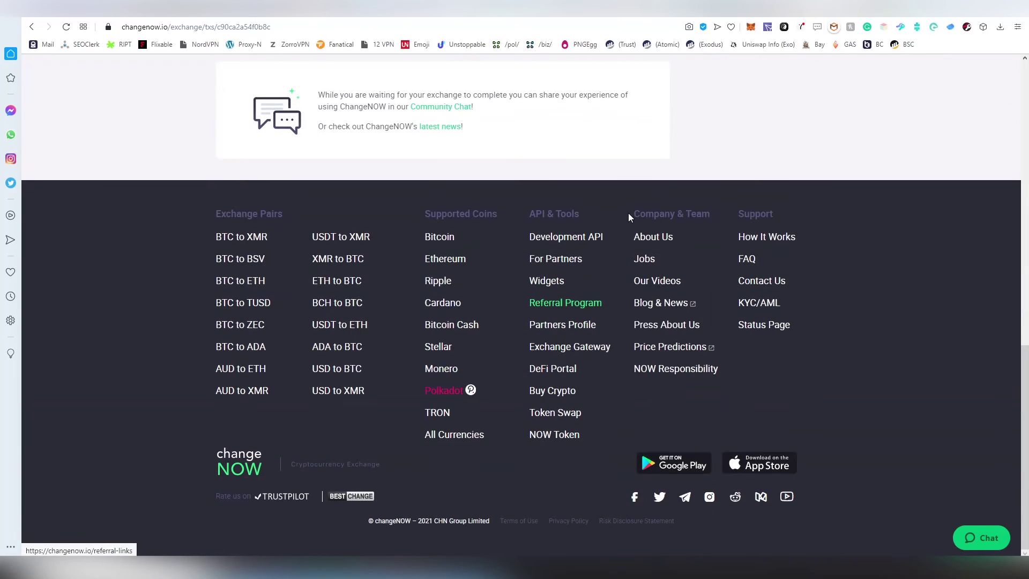
scroll(729, 141, up, 3)
scroll(729, 141, up, 10)
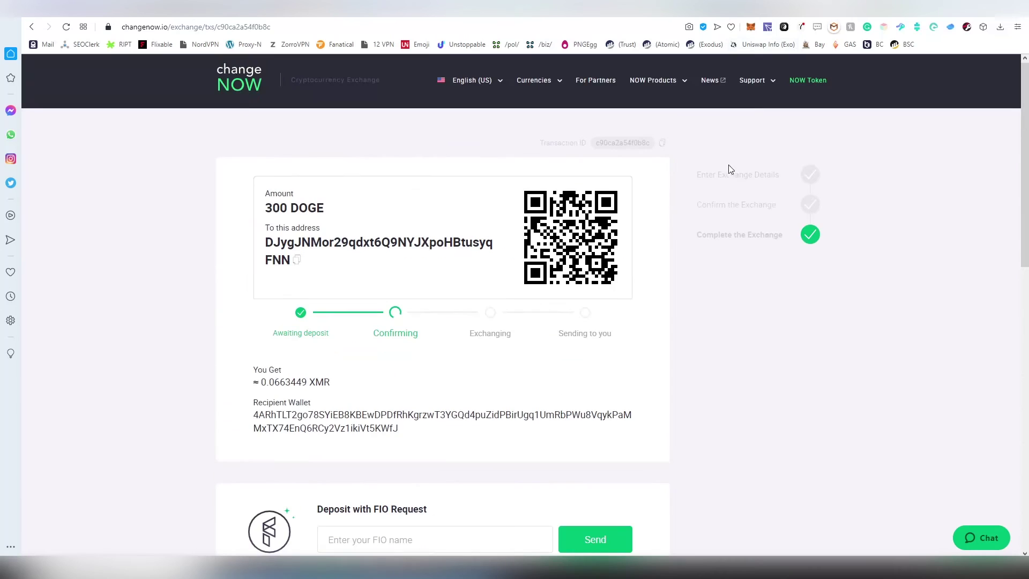
click(834, 11)
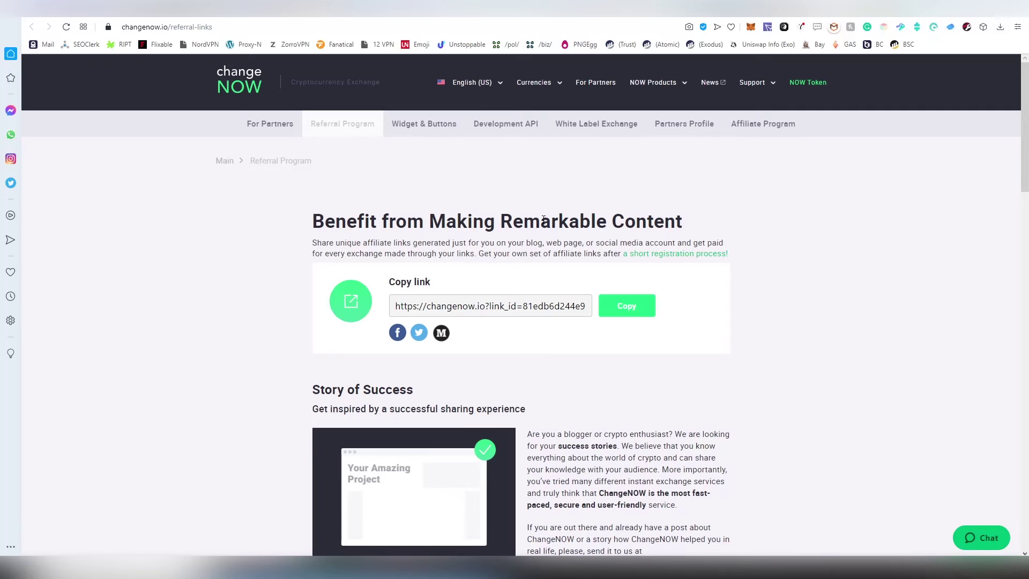
Step: Review the Referral Program page, from the success story and promotional assets through the videos to the How to Get Paid section
scroll(544, 220, down, 4)
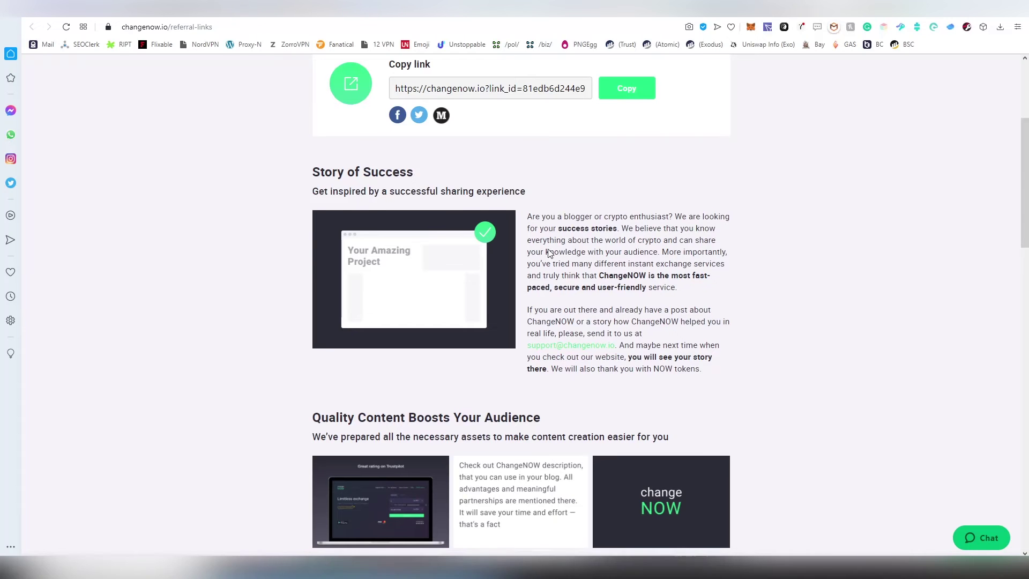
scroll(548, 252, down, 2)
scroll(368, 198, down, 2)
scroll(535, 209, down, 2)
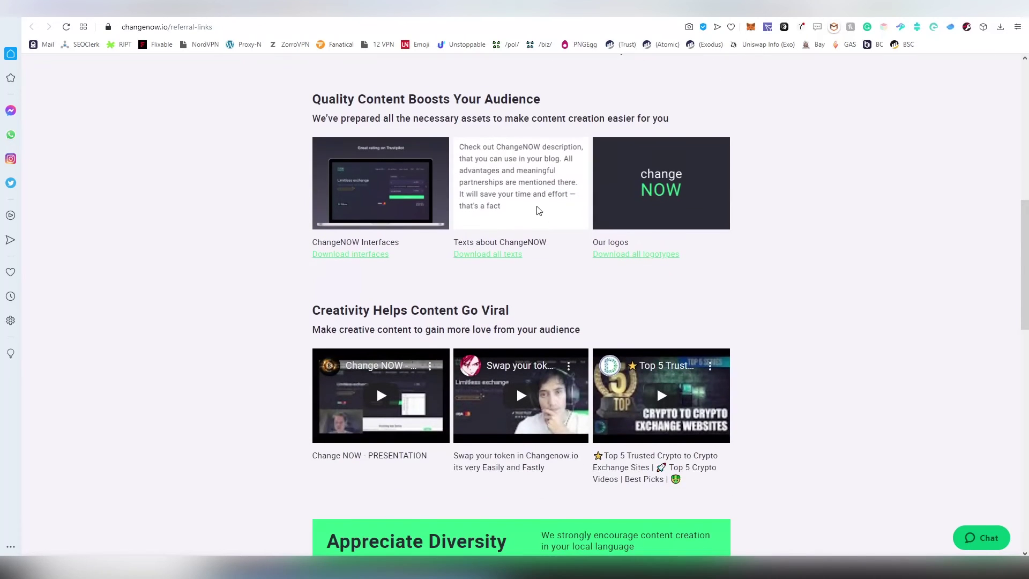
scroll(489, 252, down, 2)
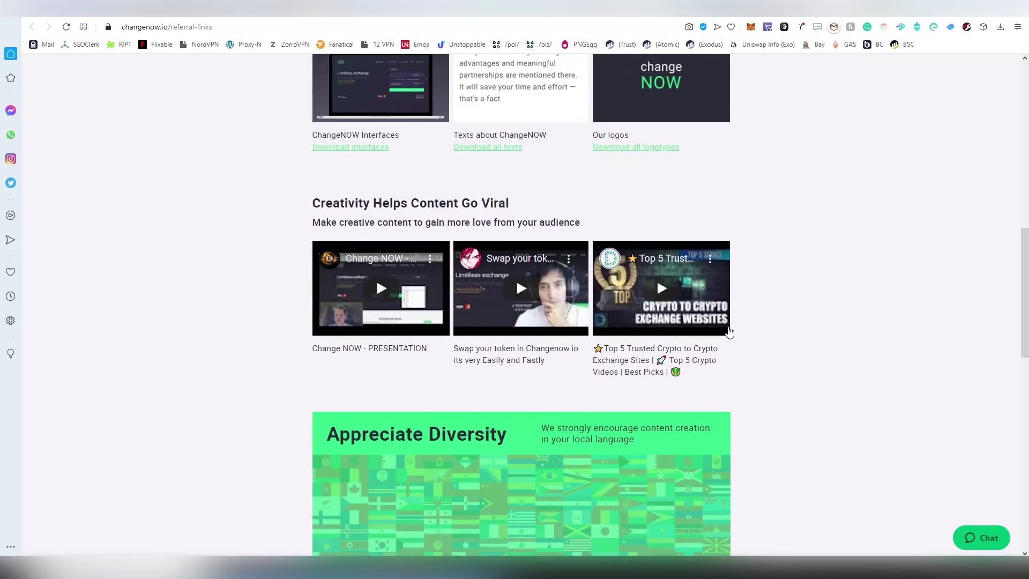
scroll(566, 361, down, 3)
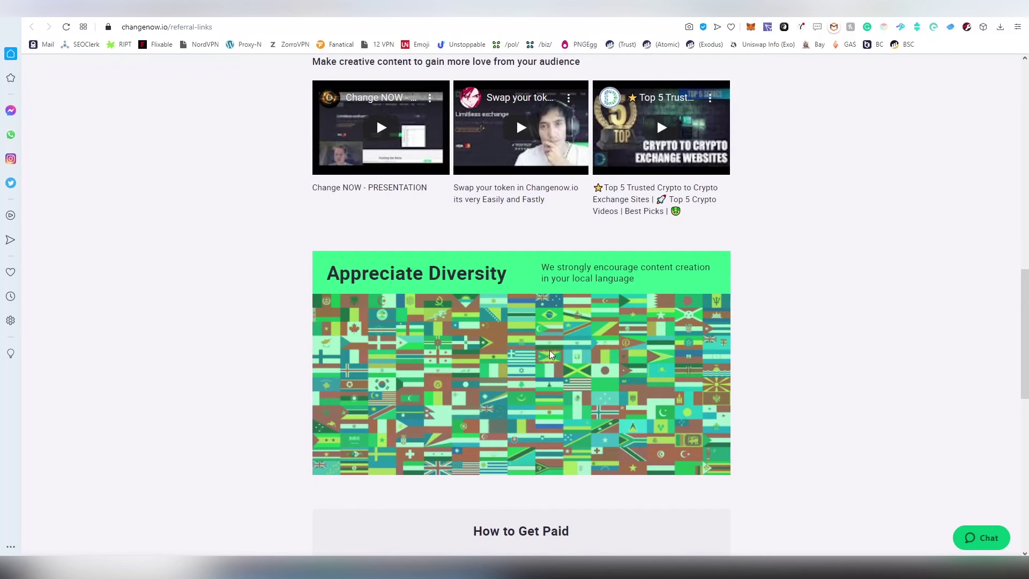
scroll(551, 354, down, 7)
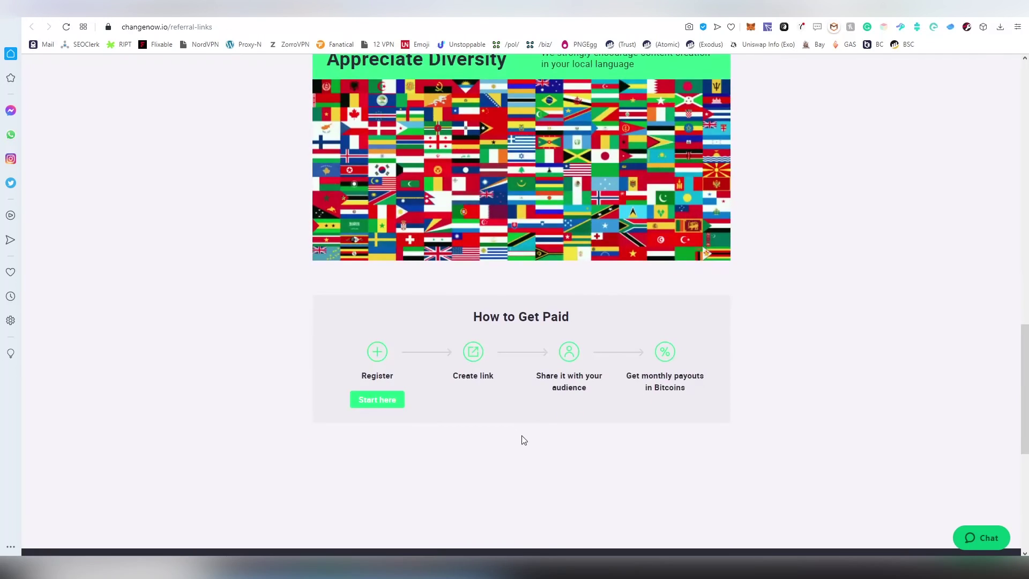
Step: Open the All Currencies page and examine the listed coins with their fiat purchase, fixed rate and exchange availability
scroll(477, 307, down, 2)
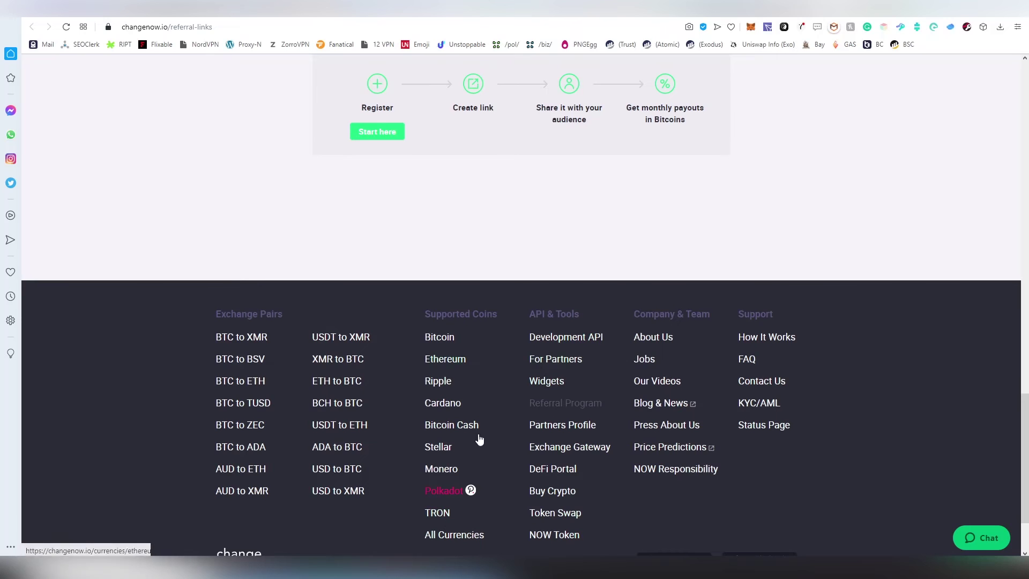
scroll(483, 422, down, 2)
click(455, 440)
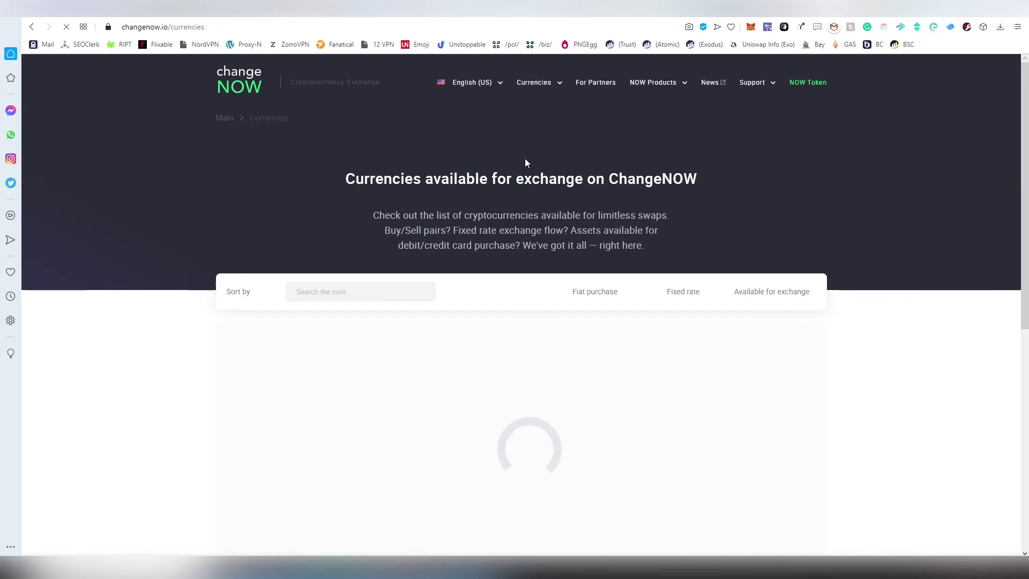
scroll(498, 219, down, 2)
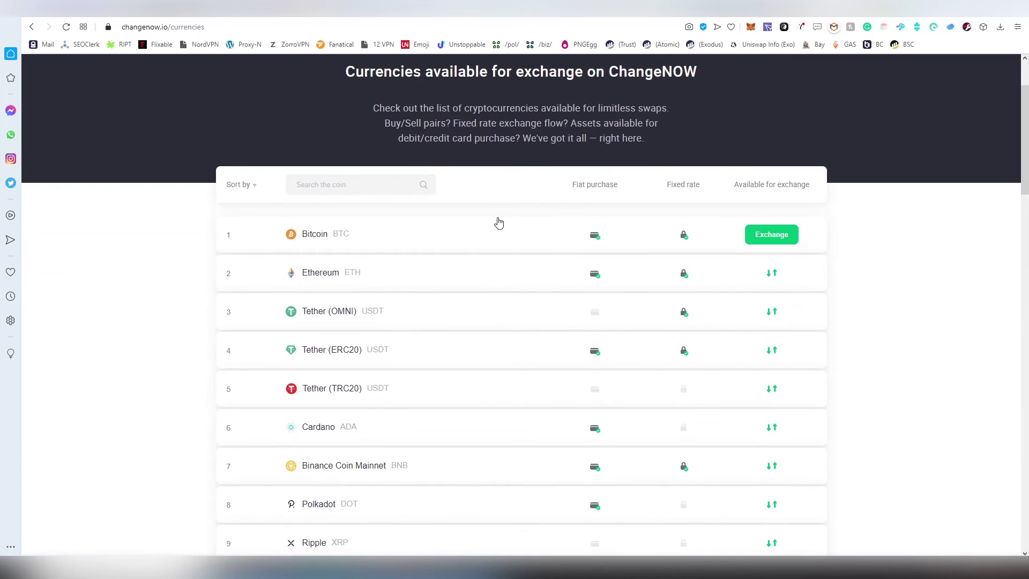
scroll(476, 254, down, 1)
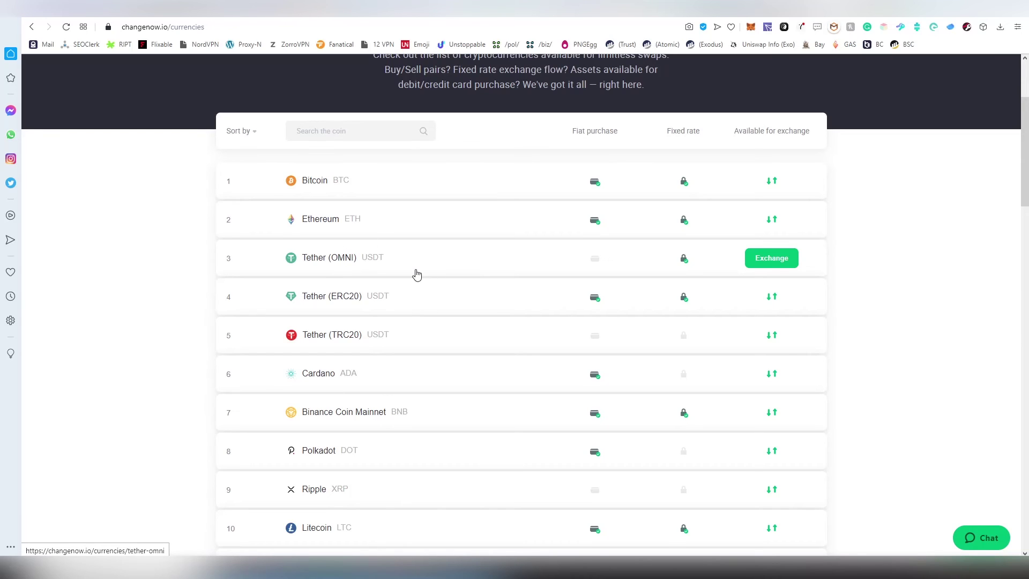
scroll(428, 266, down, 2)
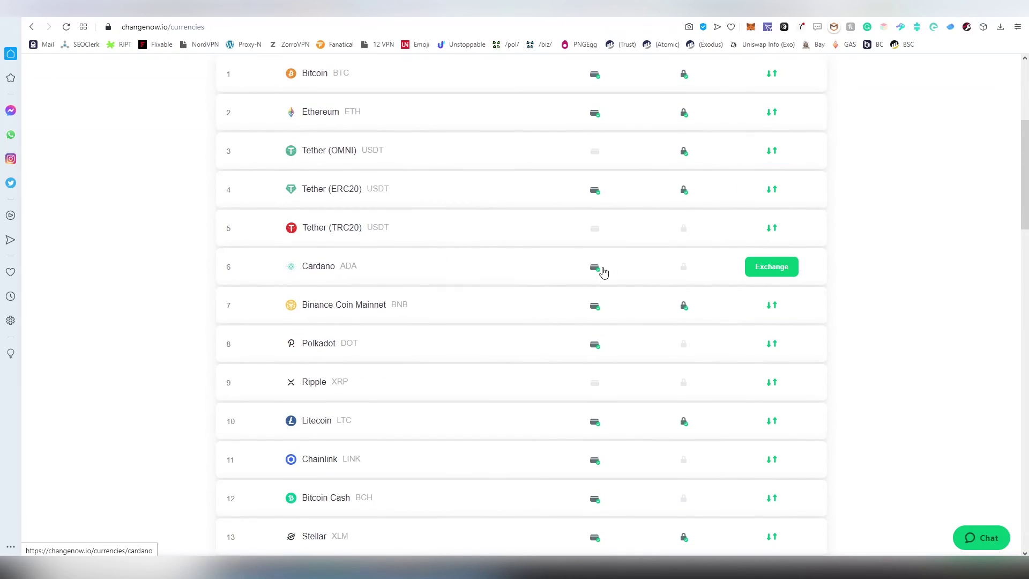
scroll(597, 271, up, 3)
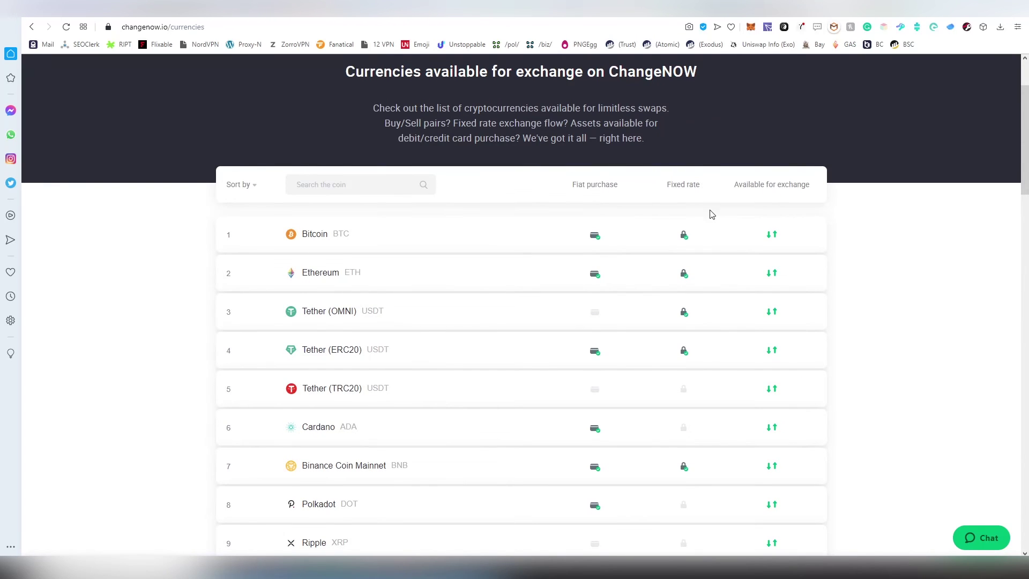
scroll(504, 220, down, 10)
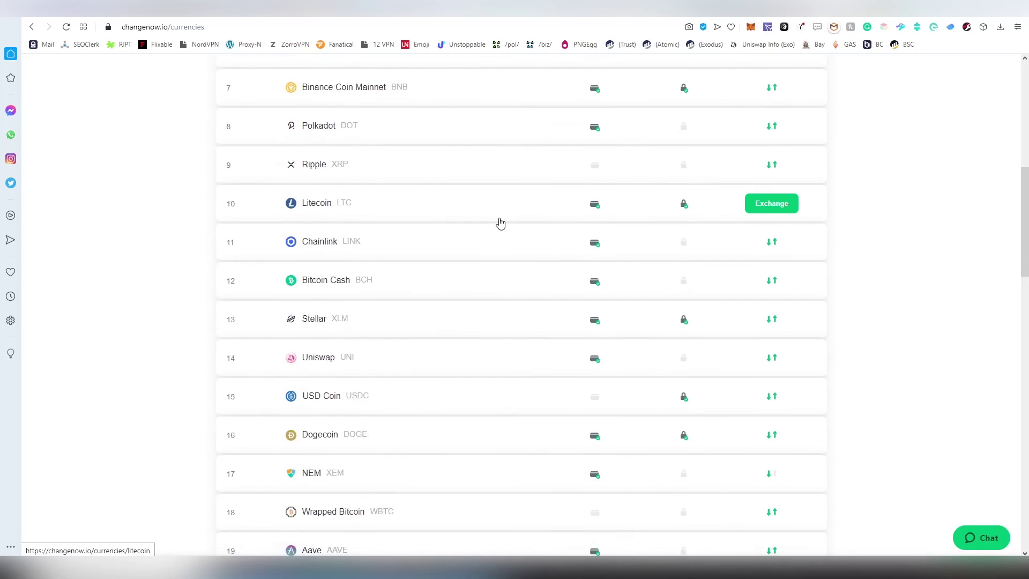
scroll(500, 223, down, 11)
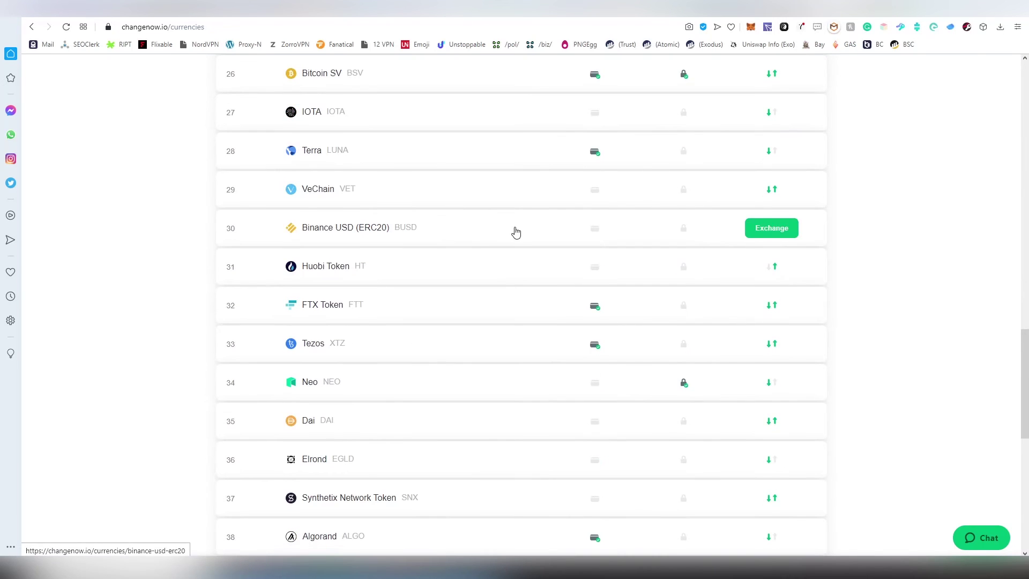
scroll(508, 283, down, 3)
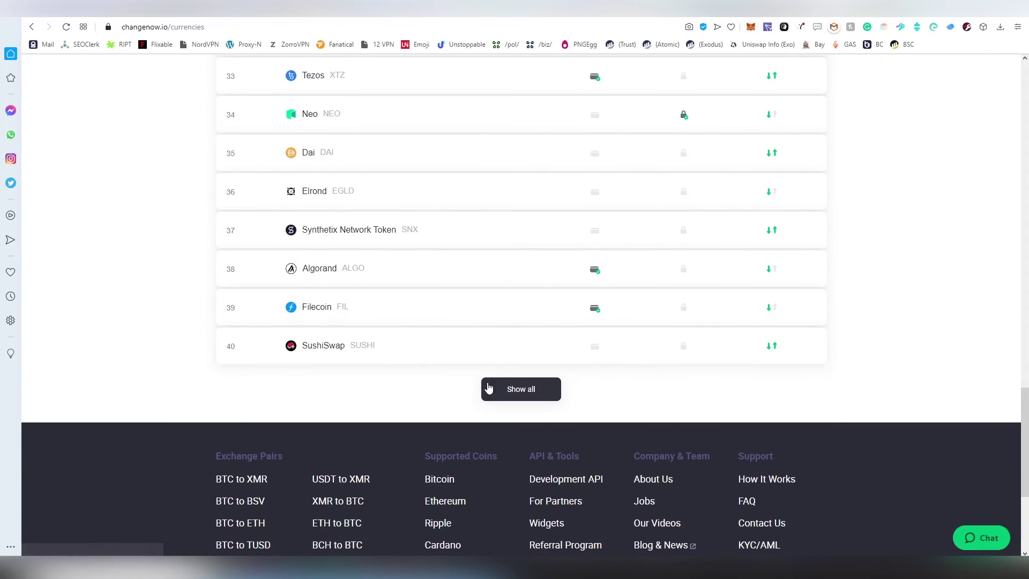
Step: Expand the currency list to show all entries and look through it down to the fiat currencies
click(502, 397)
scroll(408, 337, down, 6)
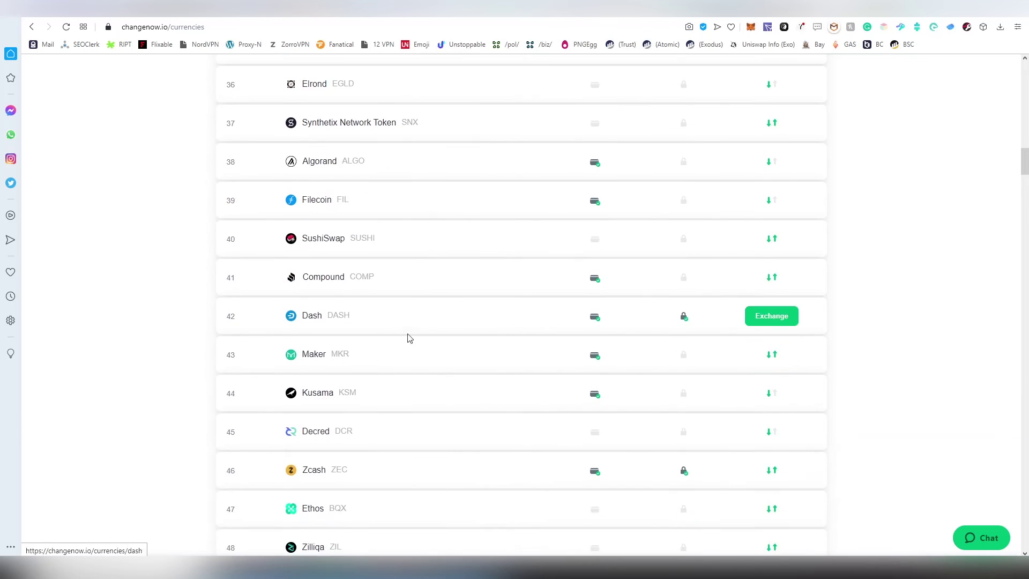
scroll(489, 282, down, 13)
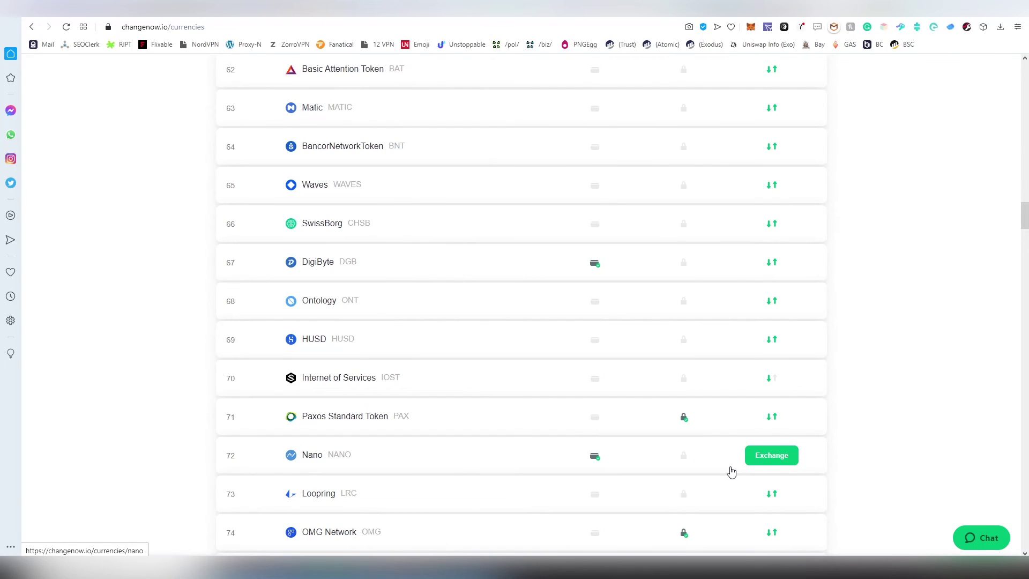
scroll(634, 386, down, 15)
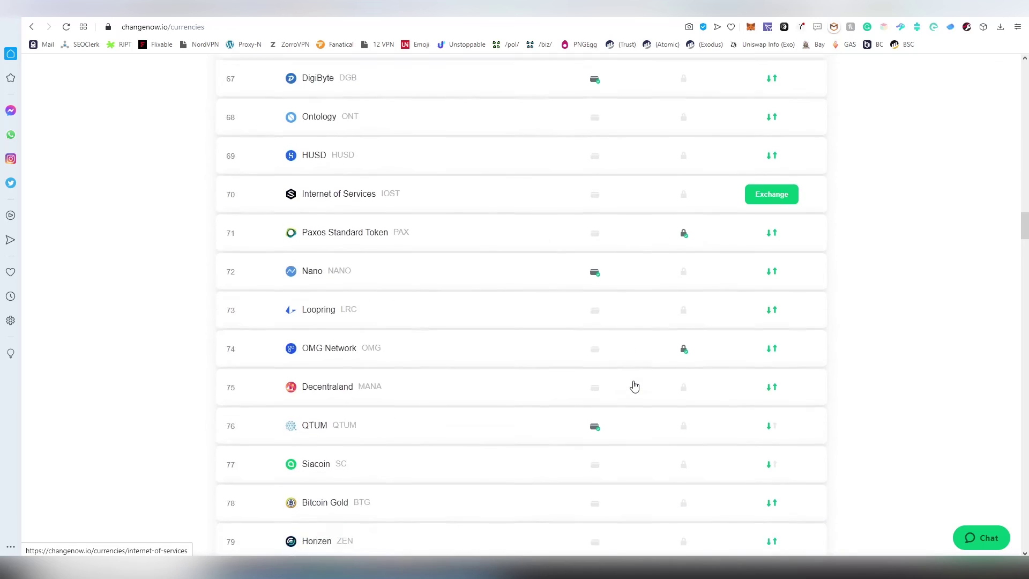
scroll(634, 386, down, 20)
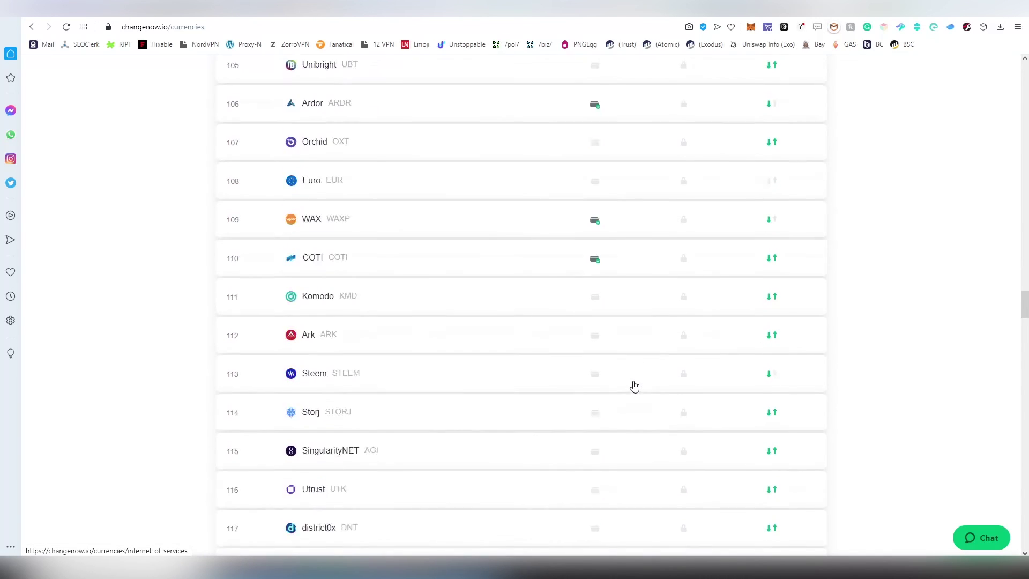
scroll(634, 386, down, 20)
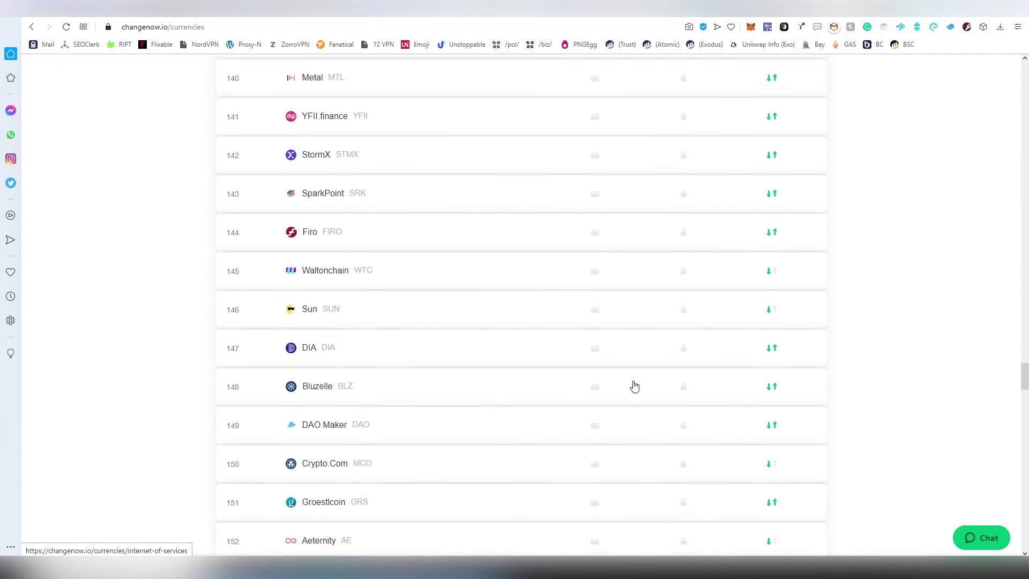
scroll(634, 383, down, 19)
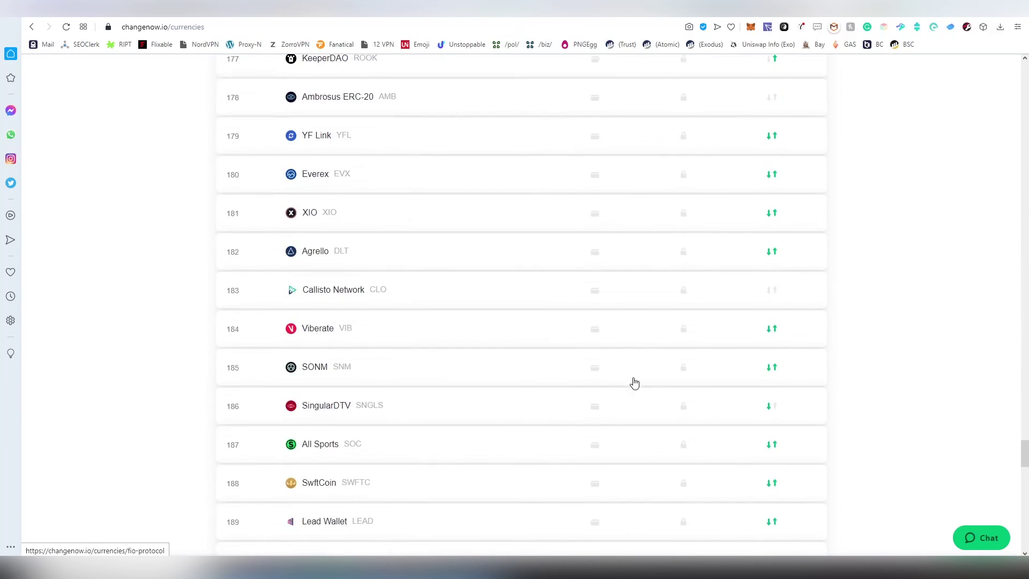
scroll(577, 319, down, 15)
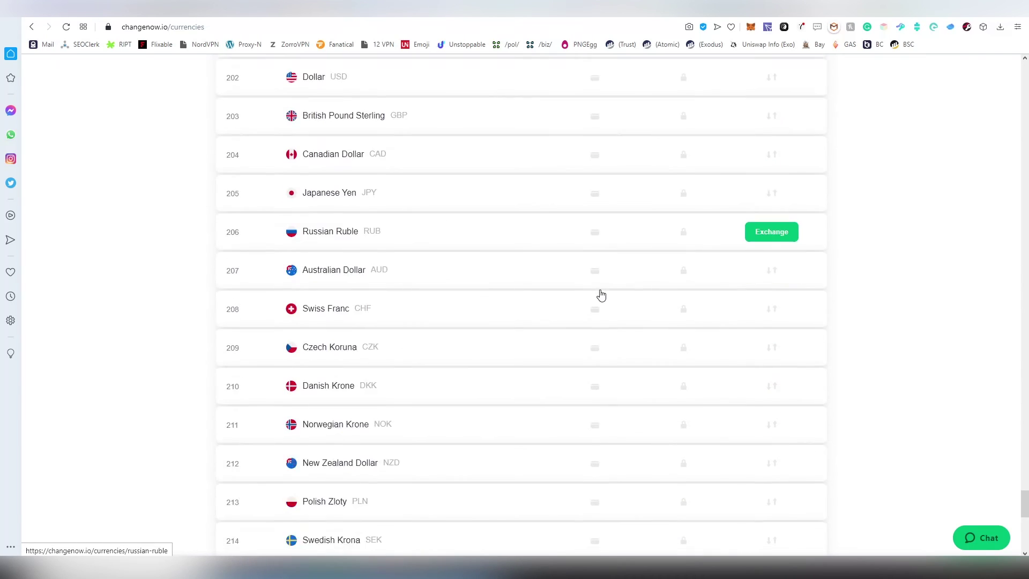
scroll(601, 295, up, 5)
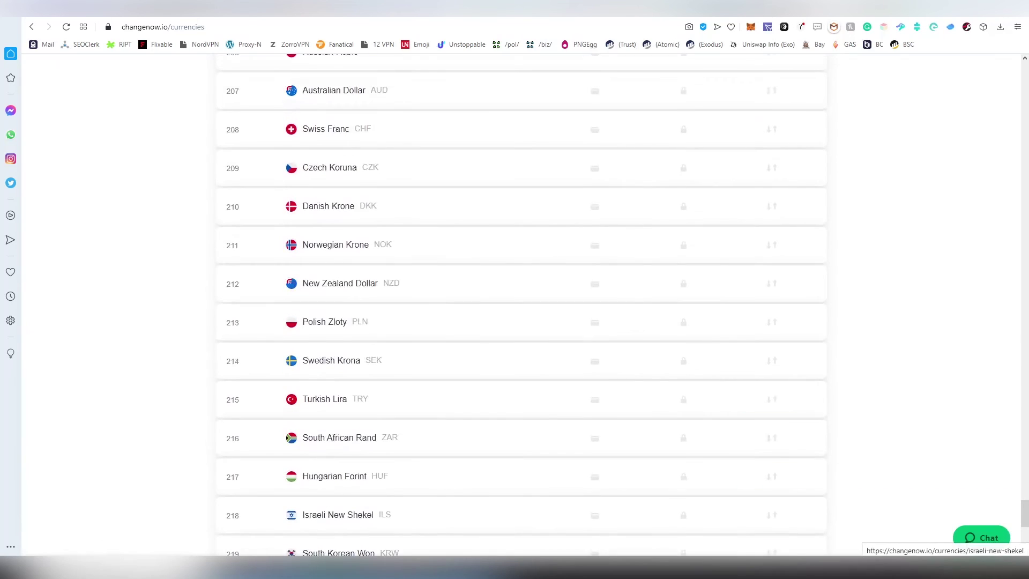
scroll(419, 185, up, 5)
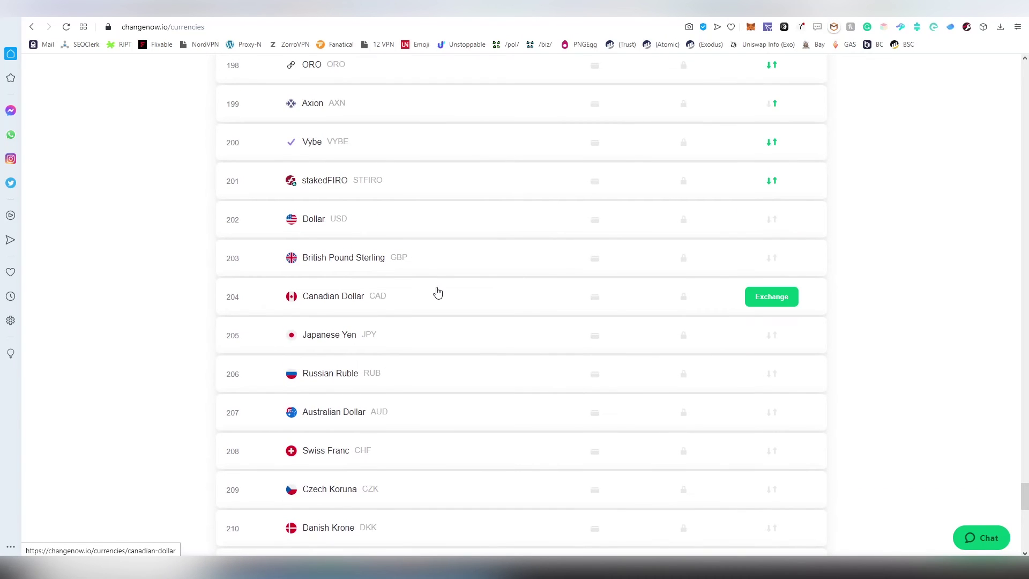
Step: Look back up through the currency list from the fiat currencies to the crypto coins listed before them
scroll(436, 291, up, 3)
scroll(390, 386, up, 5)
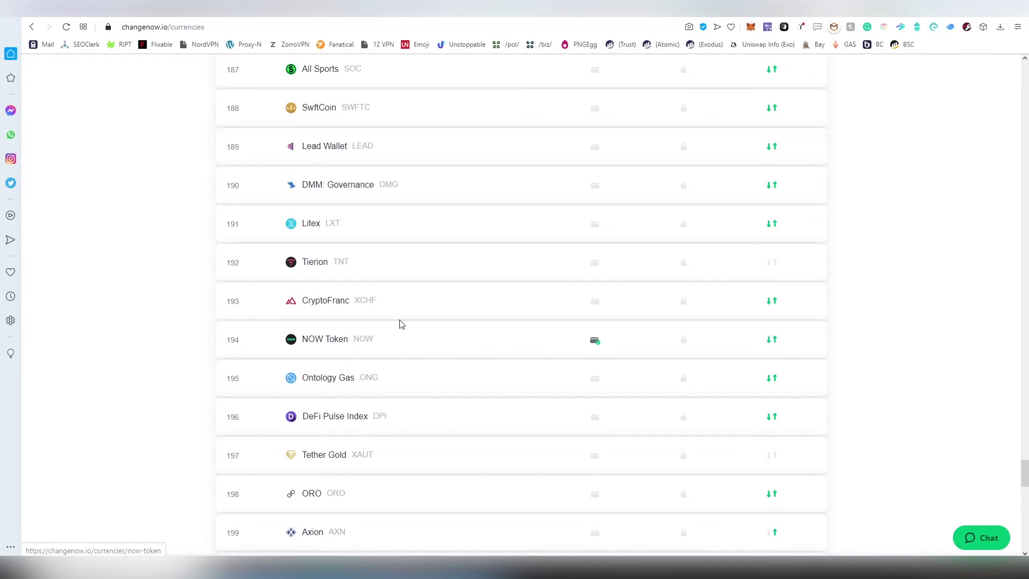
scroll(391, 345, up, 14)
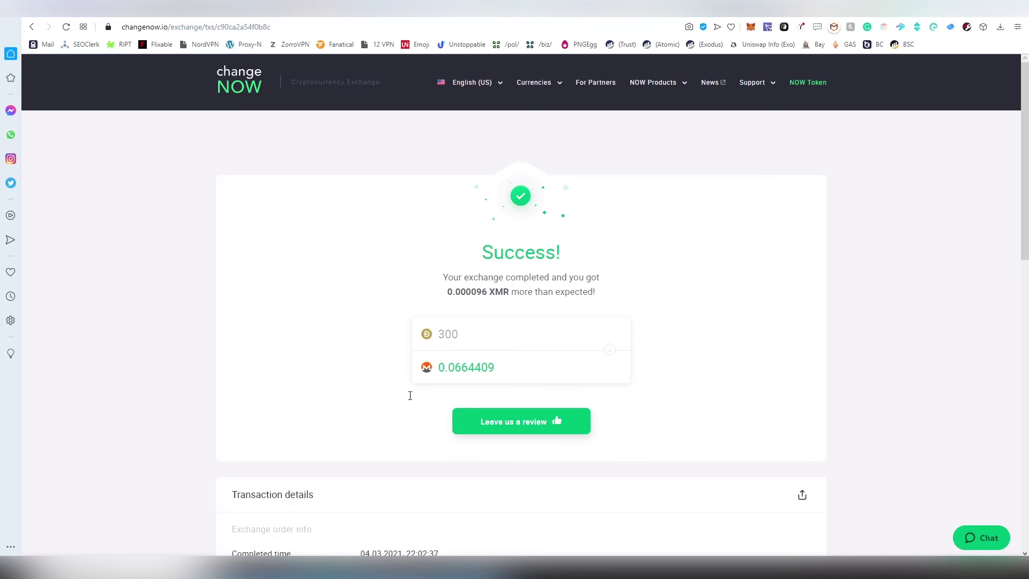
Step: Review the completed exchange's transaction details, covering the order info, the input transaction and the output transaction
scroll(410, 396, down, 3)
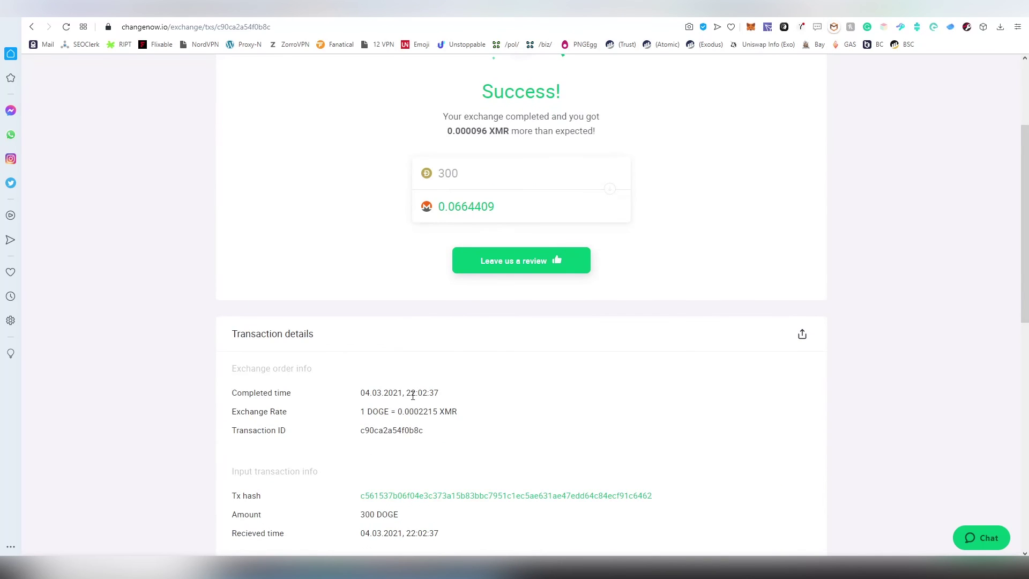
drag(406, 392, 464, 400)
click(464, 401)
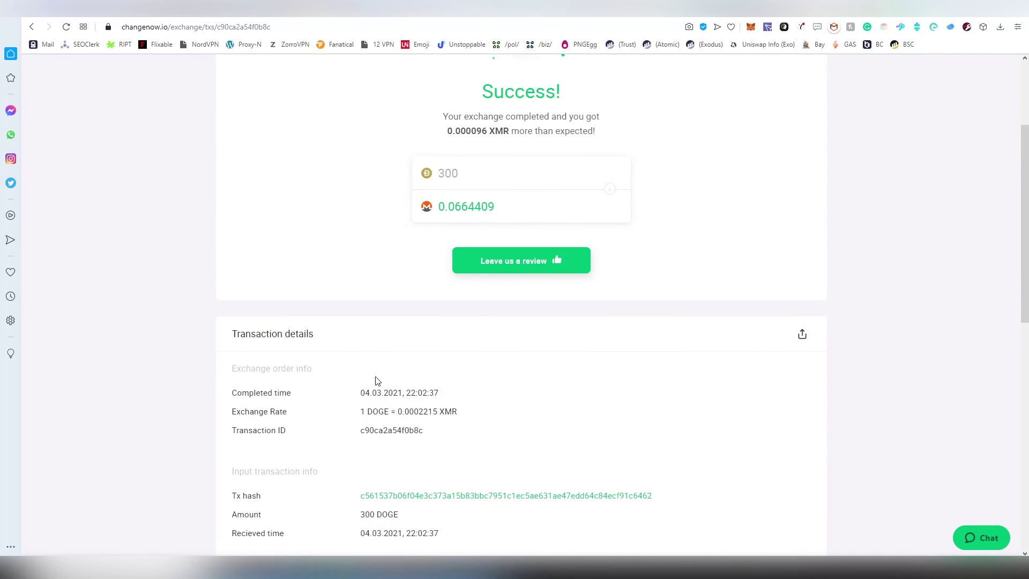
scroll(420, 369, down, 3)
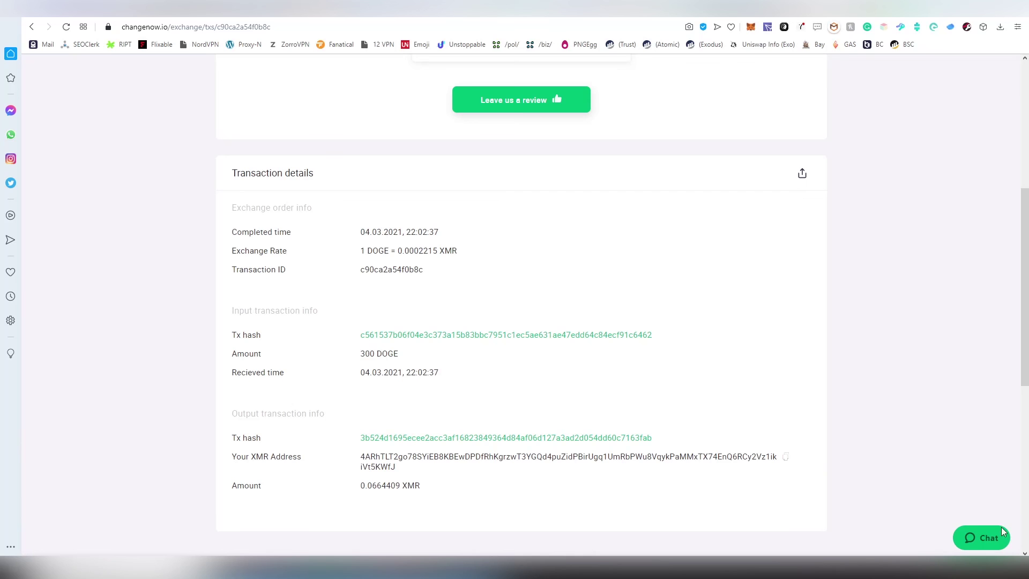
Step: Switch to the Exodus wallet and examine the details of the latest received Monero transaction
key(alt+Tab)
scroll(415, 429, down, 2)
click(406, 393)
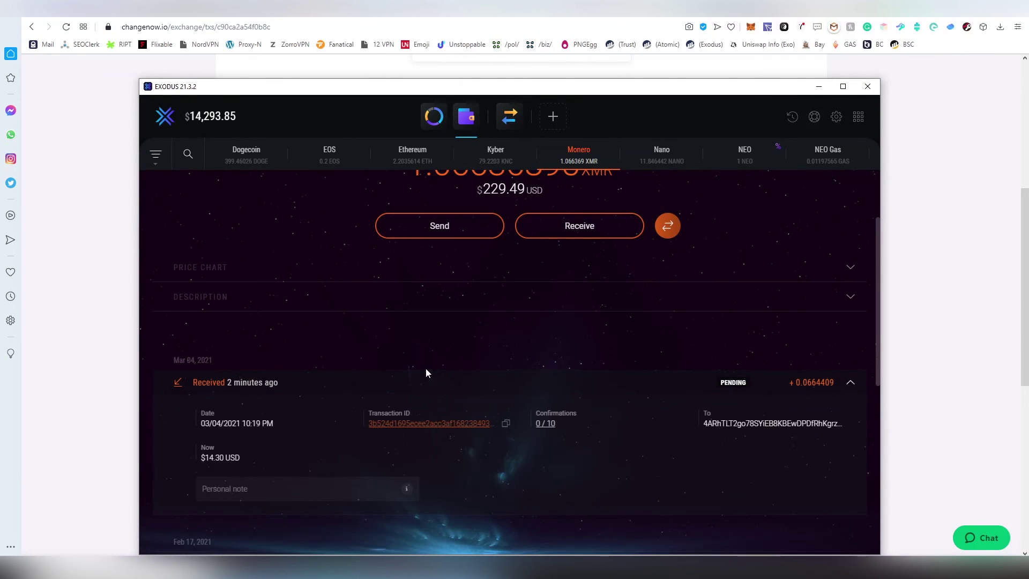
scroll(426, 369, down, 2)
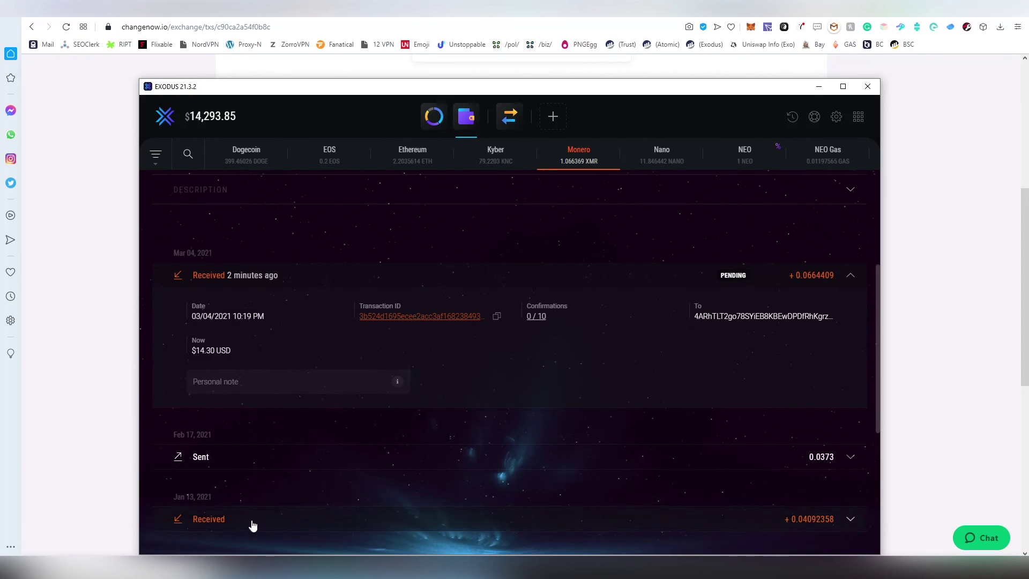
Step: Examine the sent 300 DOGE transaction in the Dogecoin wallet and return to the exchange summary on the ChangeNOW page
click(250, 150)
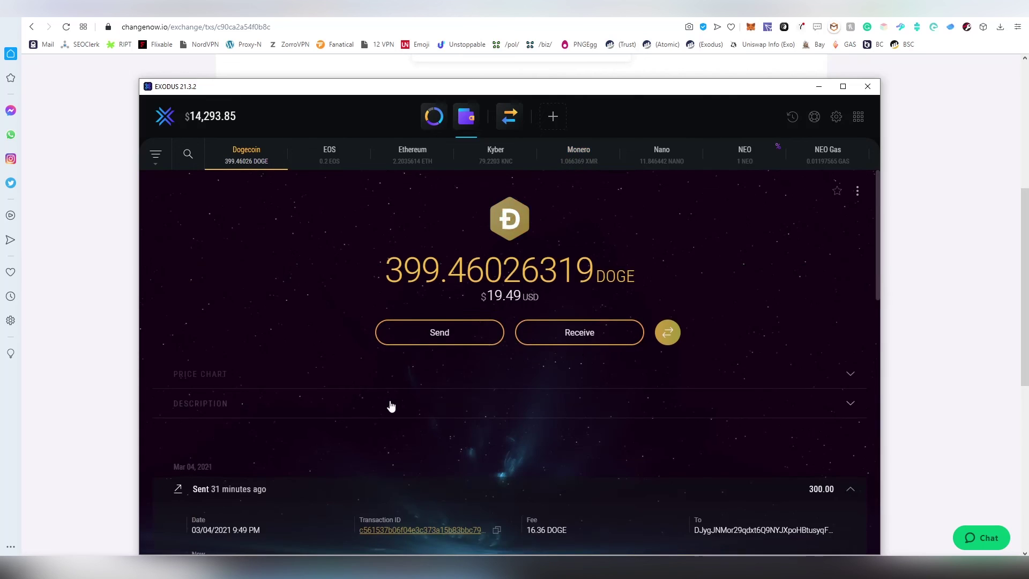
scroll(321, 402, down, 3)
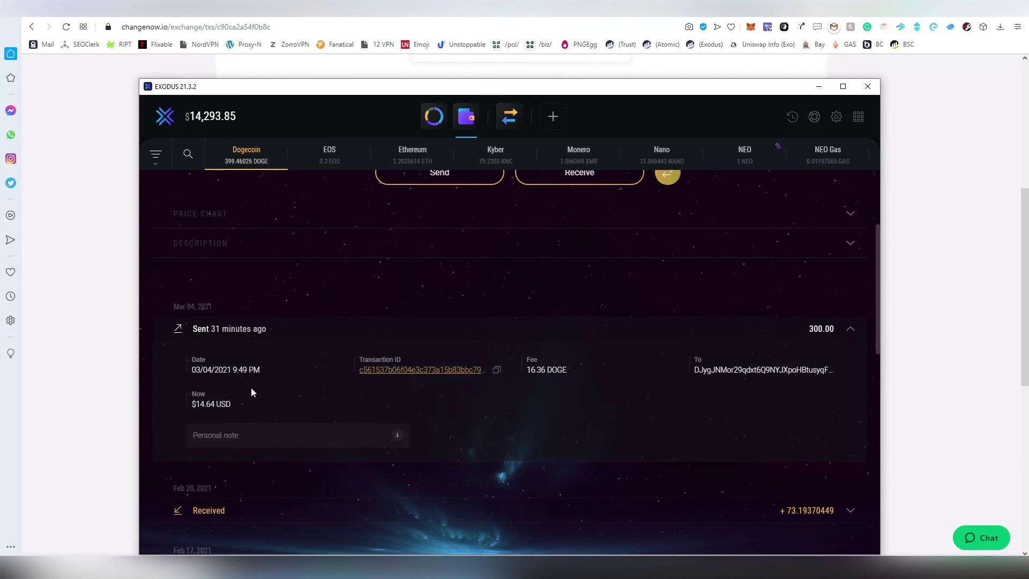
click(104, 425)
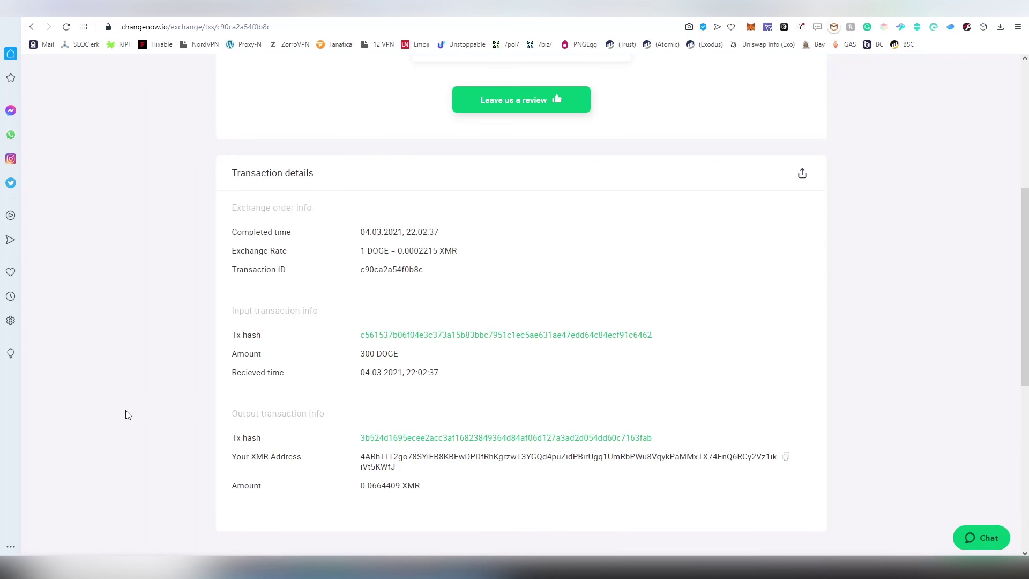
scroll(171, 402, up, 6)
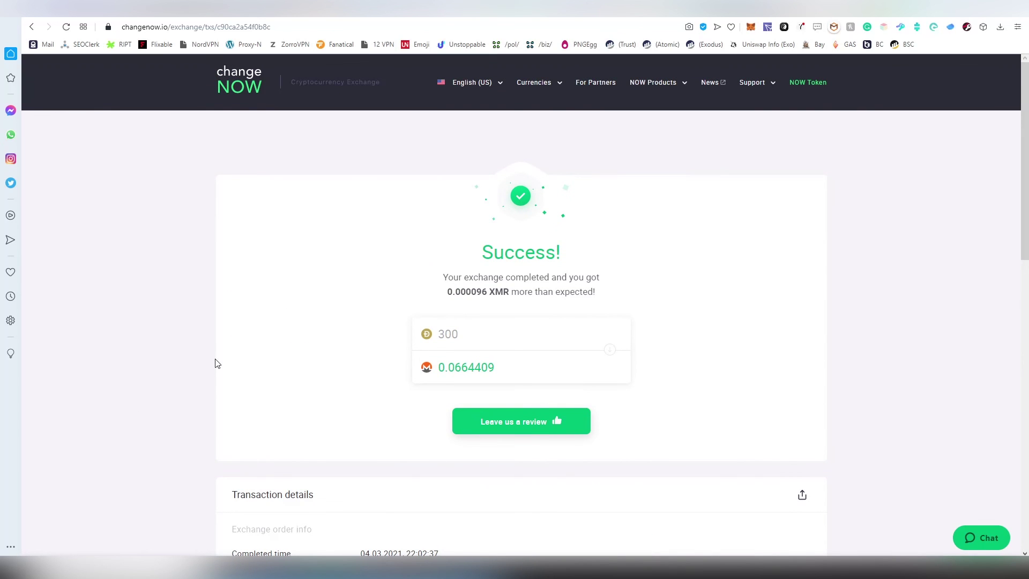